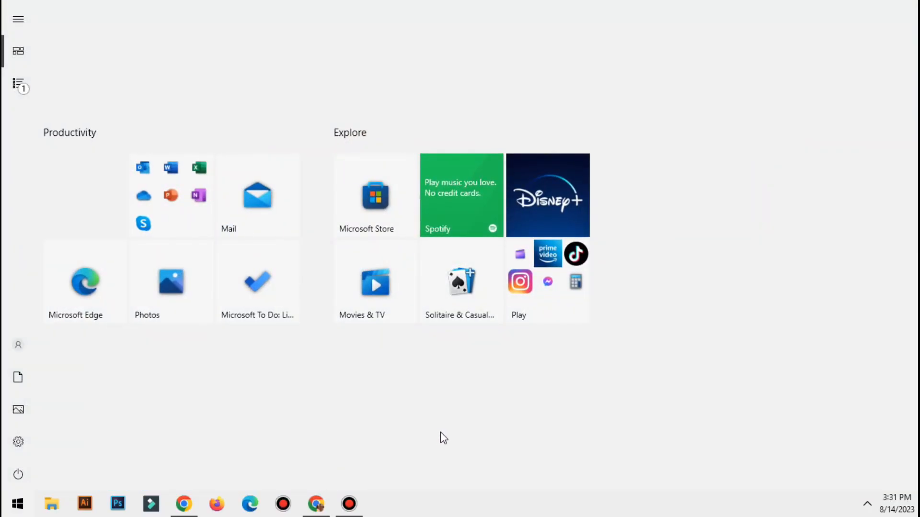
{"action": "left_click", "coordinate": [22, 507]}
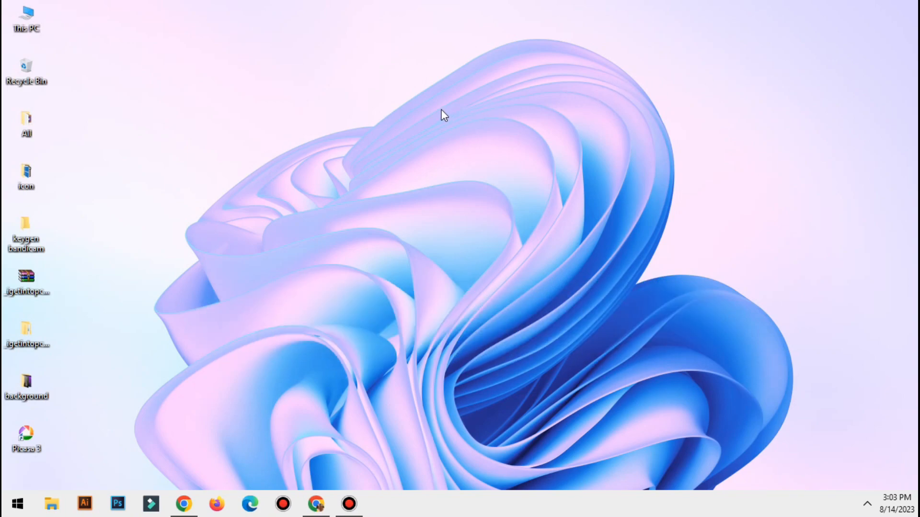
Hide all the desktop icons.
{"action": "right_click", "coordinate": [421, 110]}
{"action": "mouse_move", "coordinate": [450, 121]}
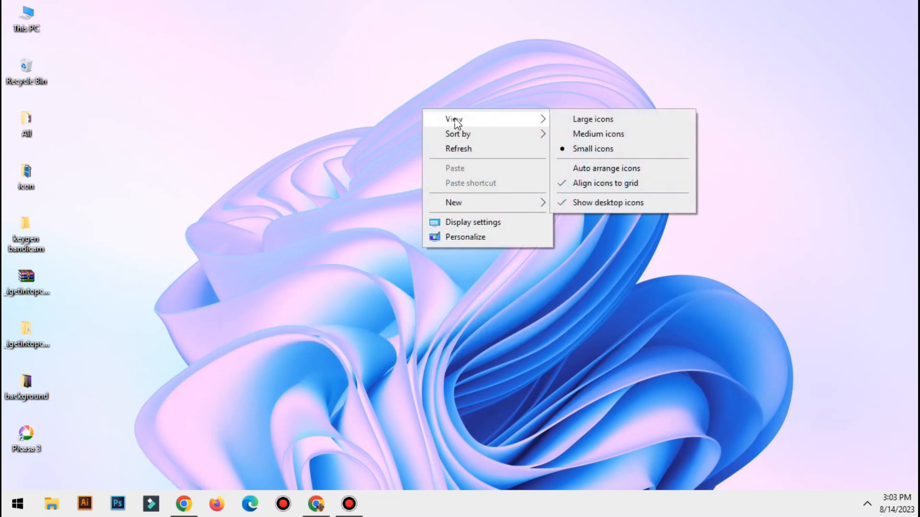
{"action": "left_click", "coordinate": [575, 204]}
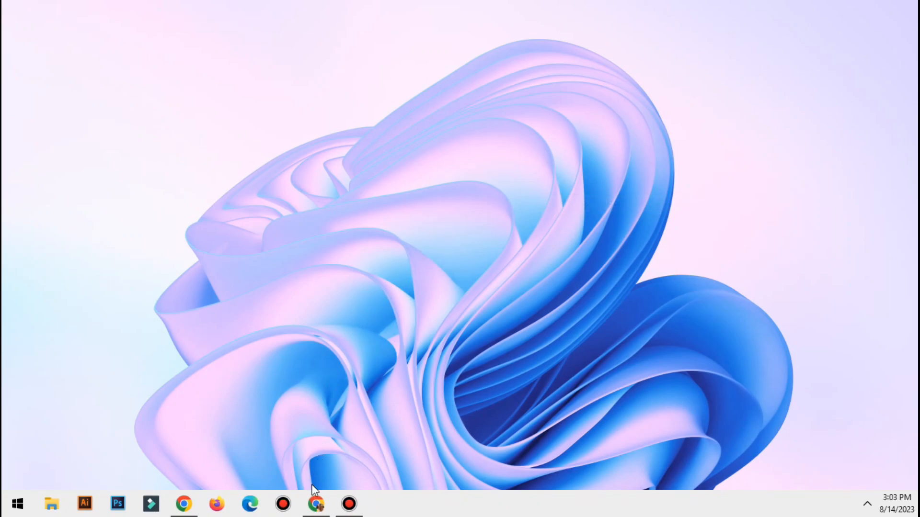
Switch to Chrome, download the free Winstep Nexus edition, and show the downloaded nexus.zip in its folder.
{"action": "left_click", "coordinate": [315, 504]}
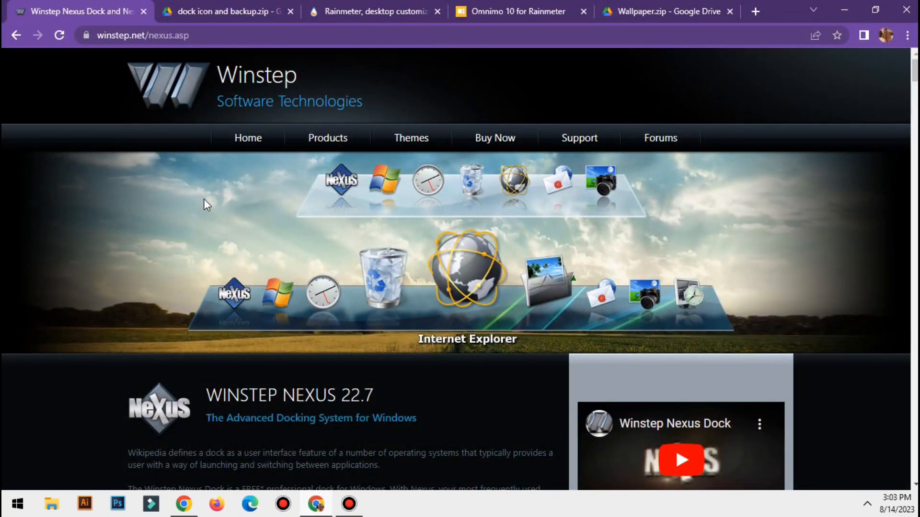
{"action": "scroll", "coordinate": [234, 216], "scroll_direction": "down", "scroll_amount": 8}
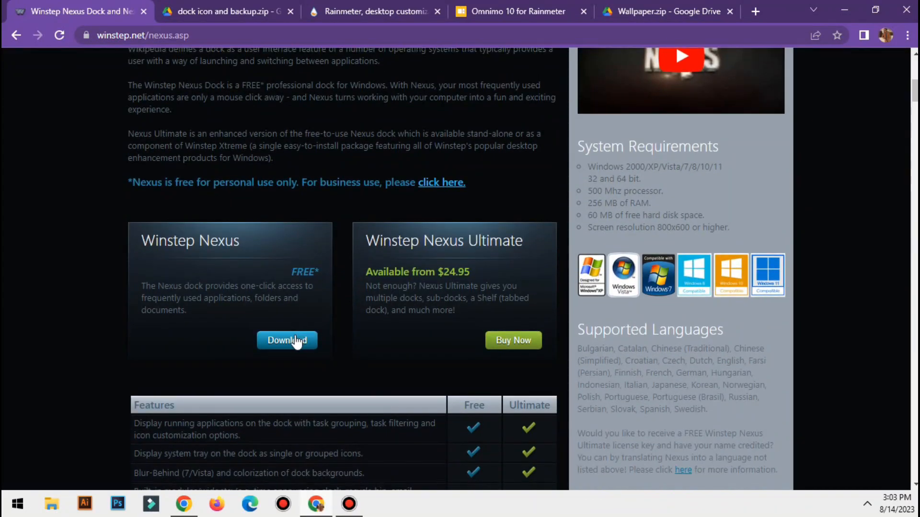
{"action": "left_click", "coordinate": [293, 342]}
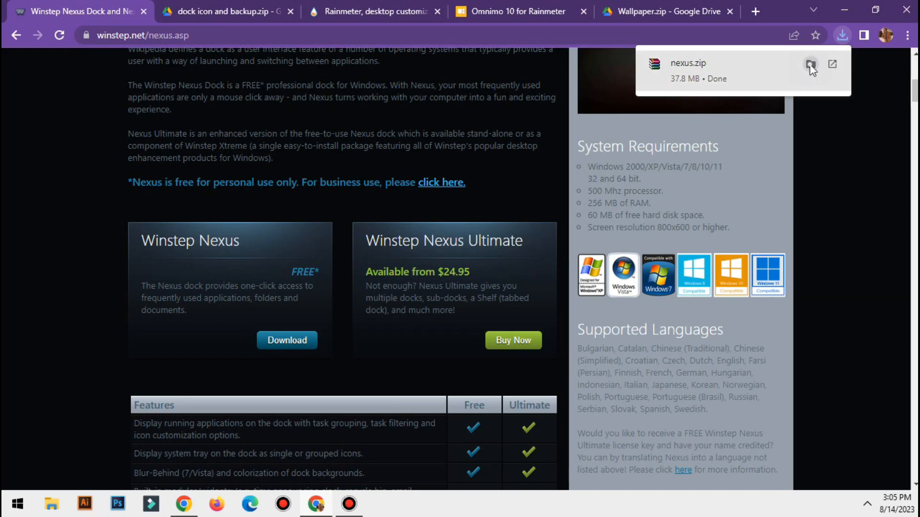
{"action": "left_click", "coordinate": [810, 65]}
{"action": "left_click", "coordinate": [844, 10]}
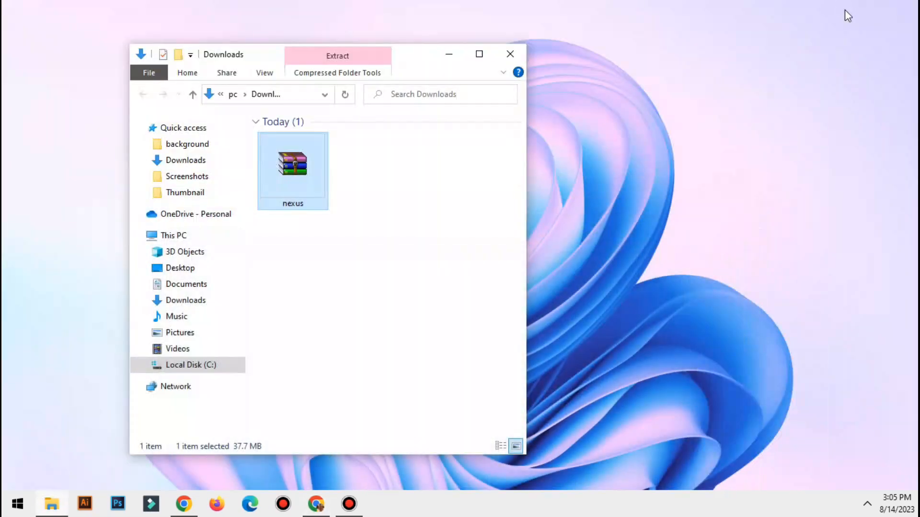
Extract the nexus archive into its own "nexus" folder and open that folder.
{"action": "left_click_drag", "start_coordinate": [429, 64], "coordinate": [473, 65]}
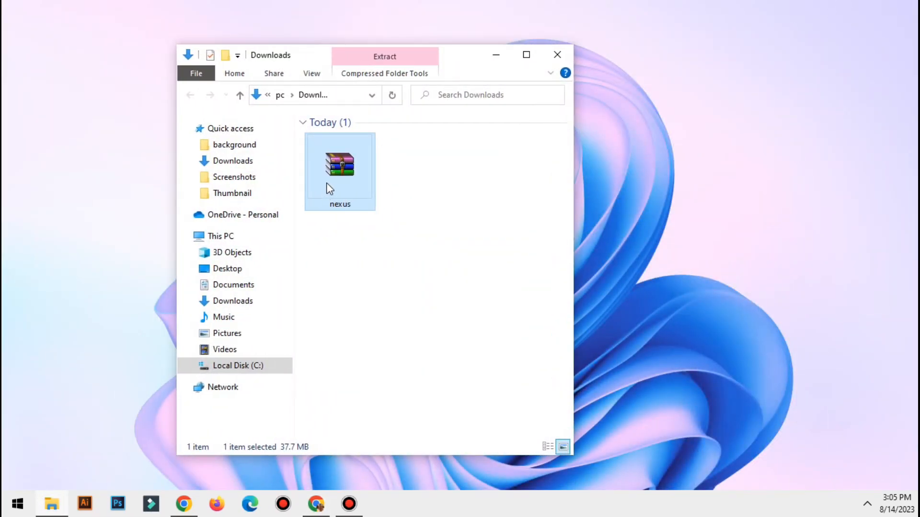
{"action": "right_click", "coordinate": [344, 171]}
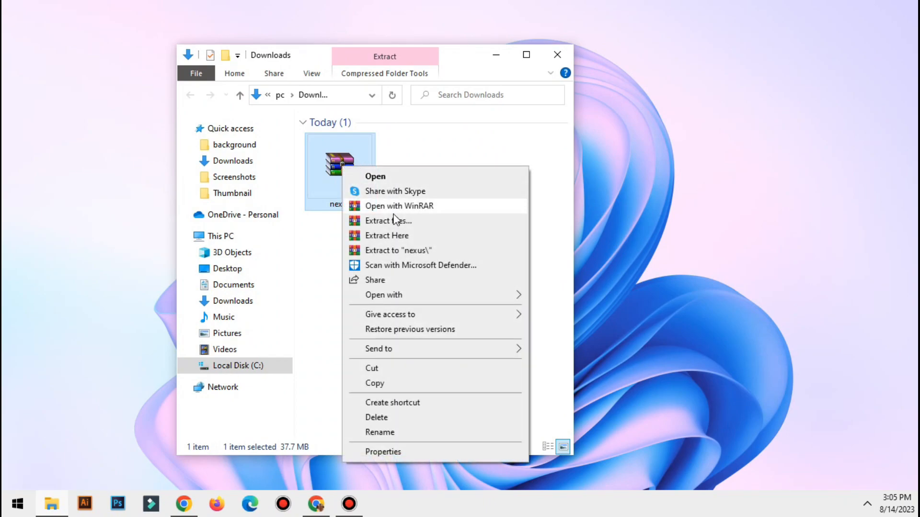
{"action": "left_click", "coordinate": [395, 251]}
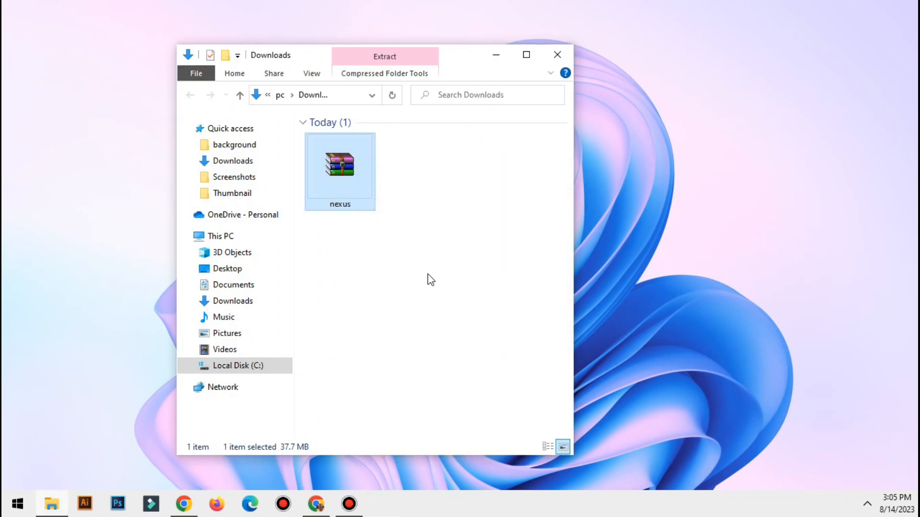
{"action": "double_click", "coordinate": [428, 170]}
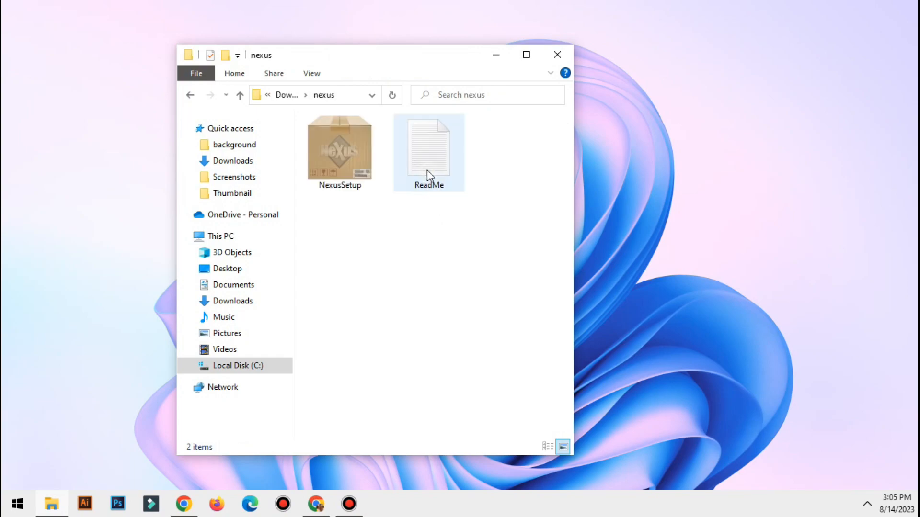
Start NexusSetup with English as the setup language and accept the license agreement.
{"action": "double_click", "coordinate": [336, 157]}
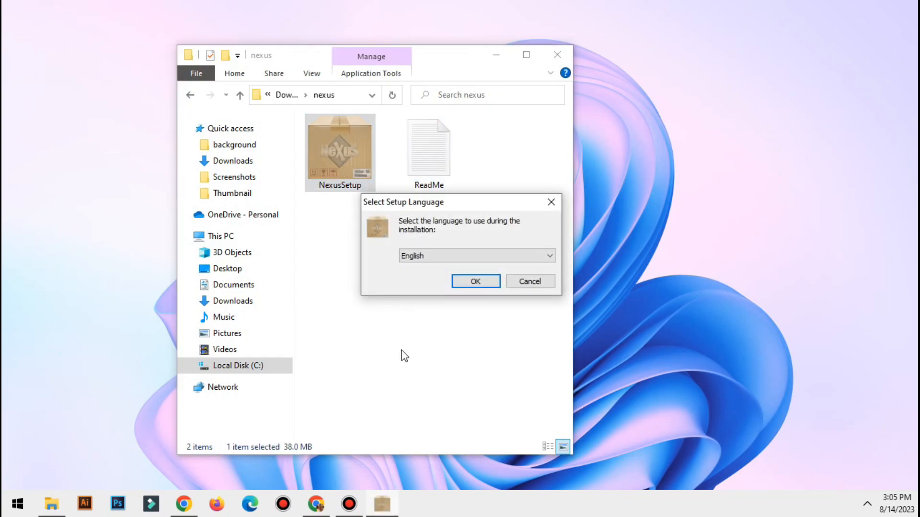
{"action": "left_click", "coordinate": [556, 56]}
{"action": "left_click", "coordinate": [476, 281]}
{"action": "left_click", "coordinate": [326, 318]}
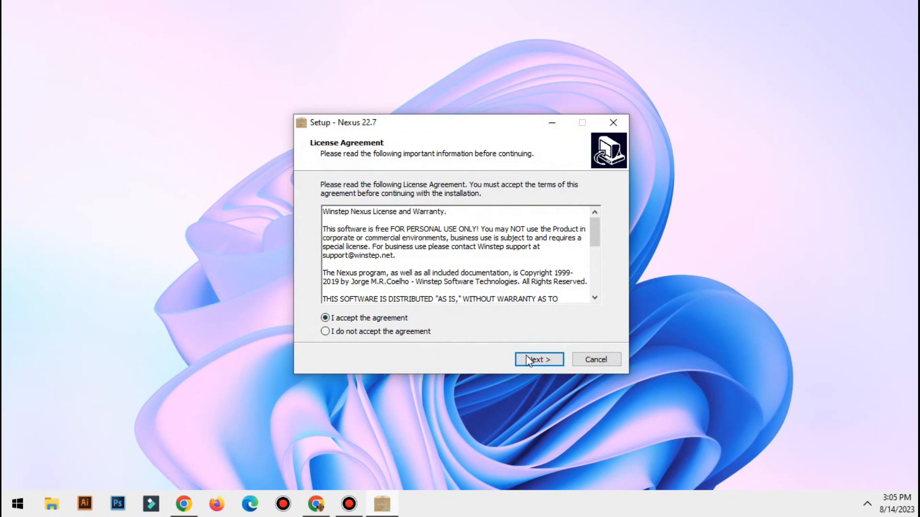
{"action": "left_click", "coordinate": [533, 360]}
Install Nexus into the existing C:\Program Files (x86)\Winstep folder and finish the setup with Launch Nexus enabled.
{"action": "left_click", "coordinate": [536, 362]}
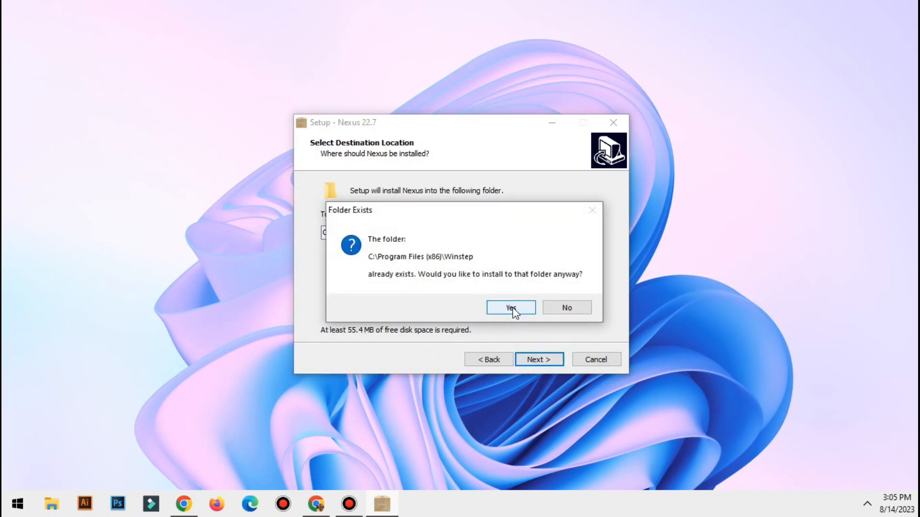
{"action": "left_click", "coordinate": [514, 307]}
{"action": "left_click", "coordinate": [540, 359]}
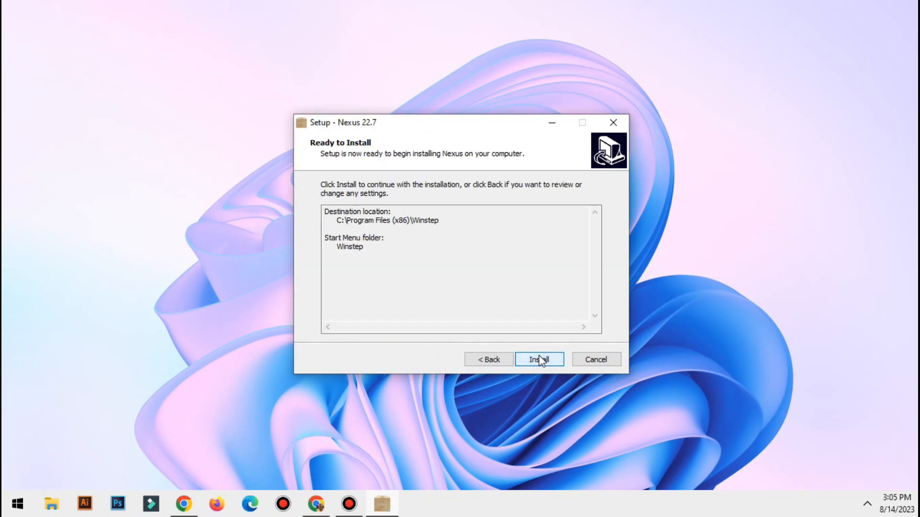
{"action": "left_click", "coordinate": [539, 359]}
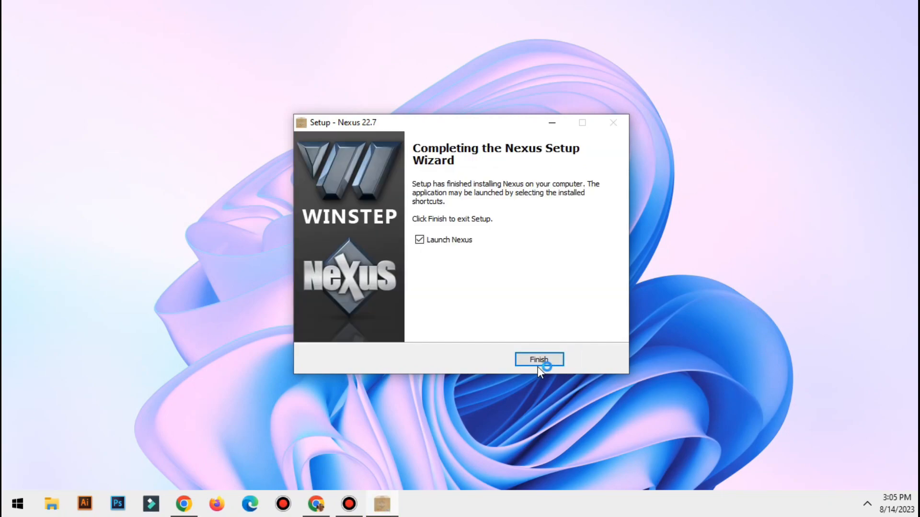
{"action": "left_click", "coordinate": [539, 359]}
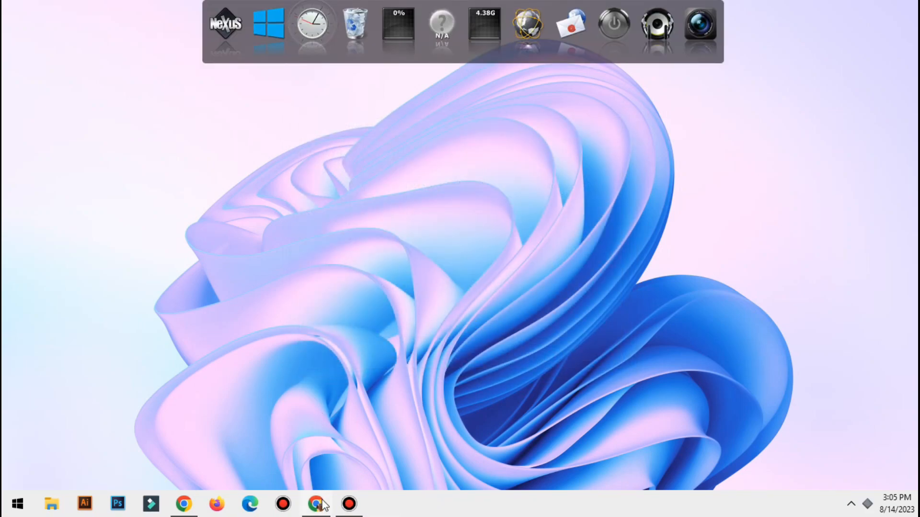
Switch to Chrome, download "dock icon and backup.zip" from Google Drive, and show the file in its folder.
{"action": "left_click", "coordinate": [316, 504]}
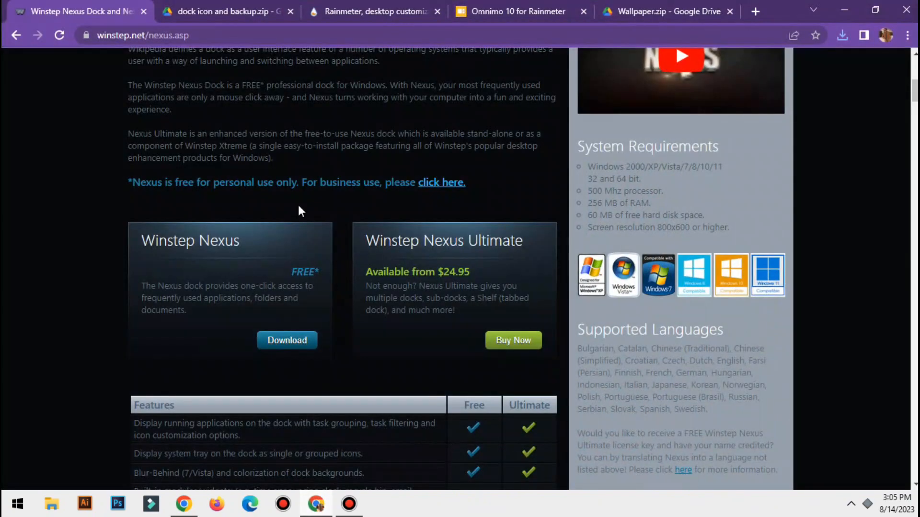
{"action": "left_click", "coordinate": [220, 14]}
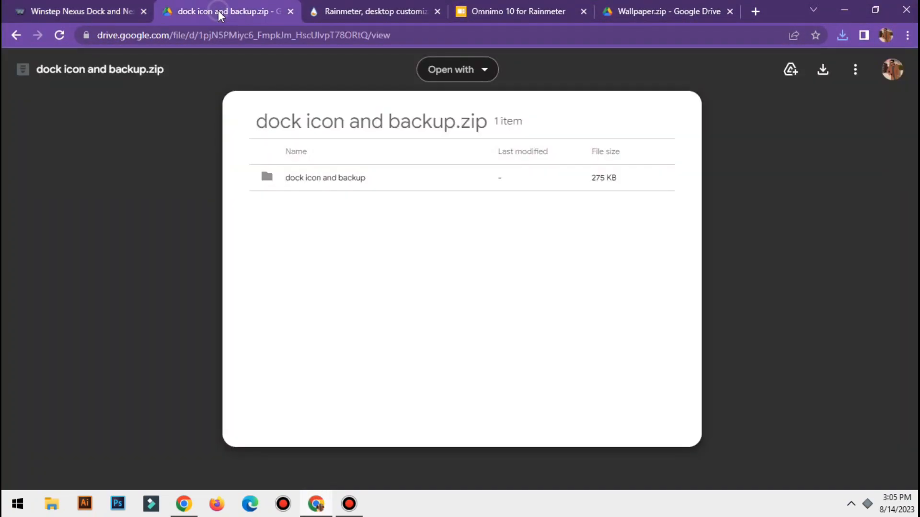
{"action": "left_click", "coordinate": [822, 70]}
{"action": "left_click", "coordinate": [810, 64]}
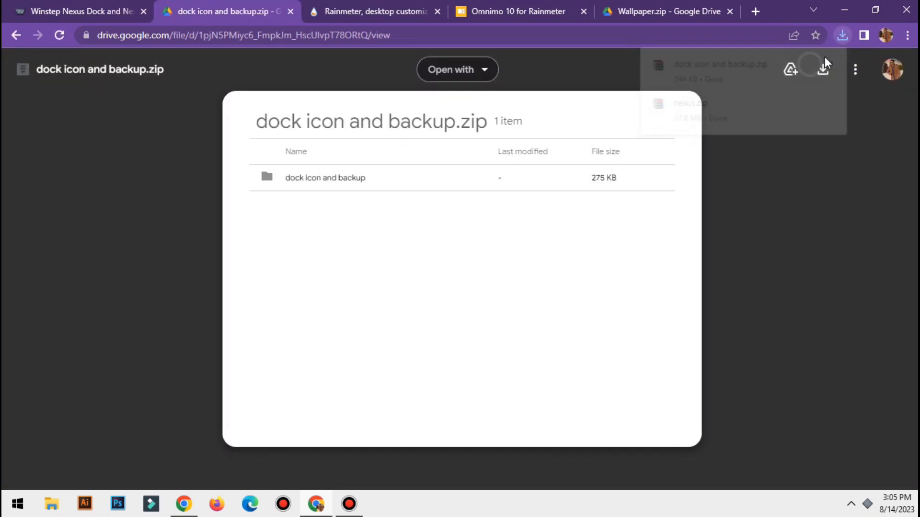
{"action": "left_click", "coordinate": [844, 10]}
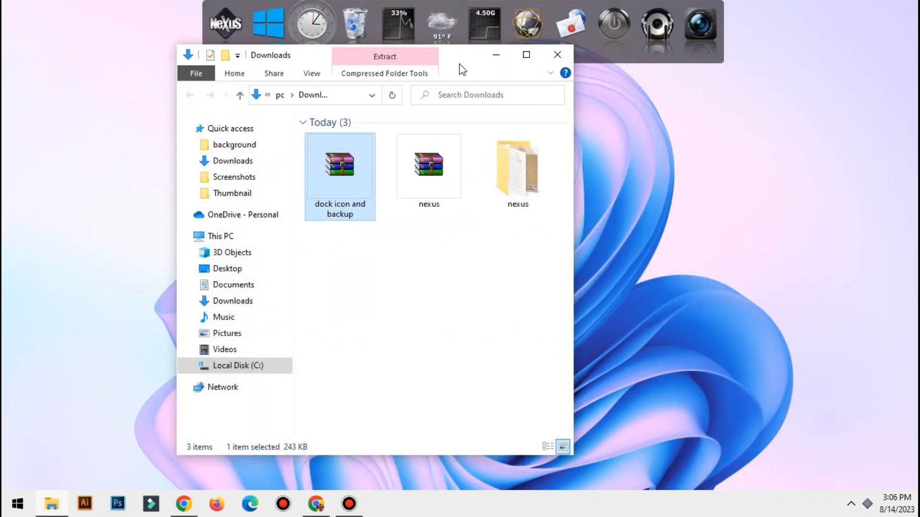
Extract the "dock icon and backup" archive into a folder of the same name and minimize the Downloads window.
{"action": "left_click_drag", "start_coordinate": [460, 77], "coordinate": [481, 111]}
{"action": "right_click", "coordinate": [363, 194]}
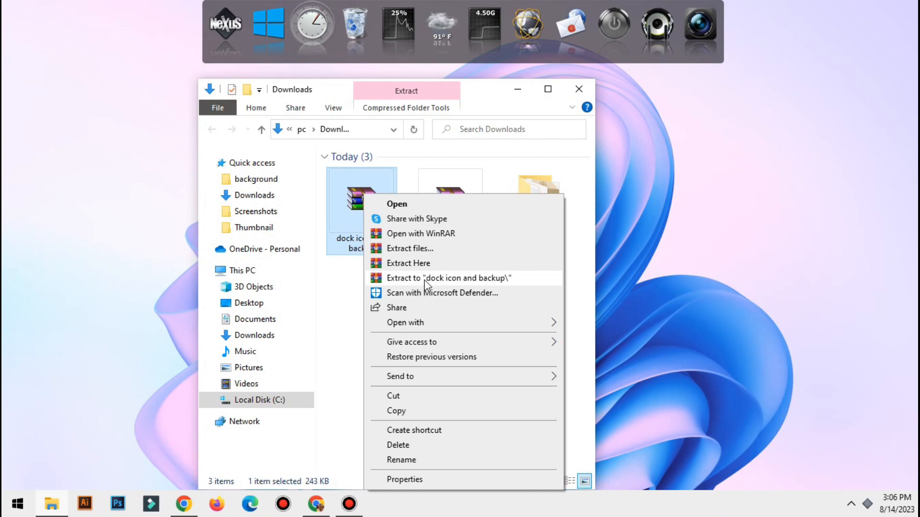
{"action": "left_click", "coordinate": [448, 278]}
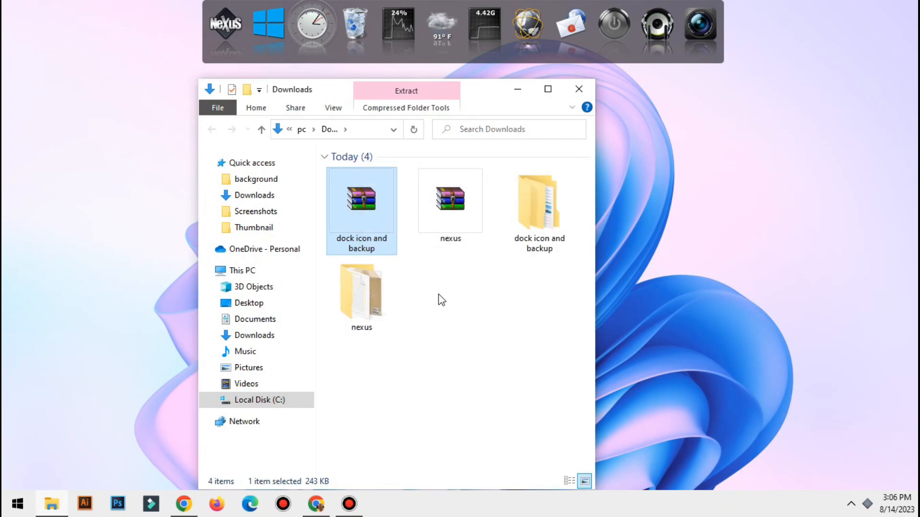
{"action": "left_click", "coordinate": [522, 91]}
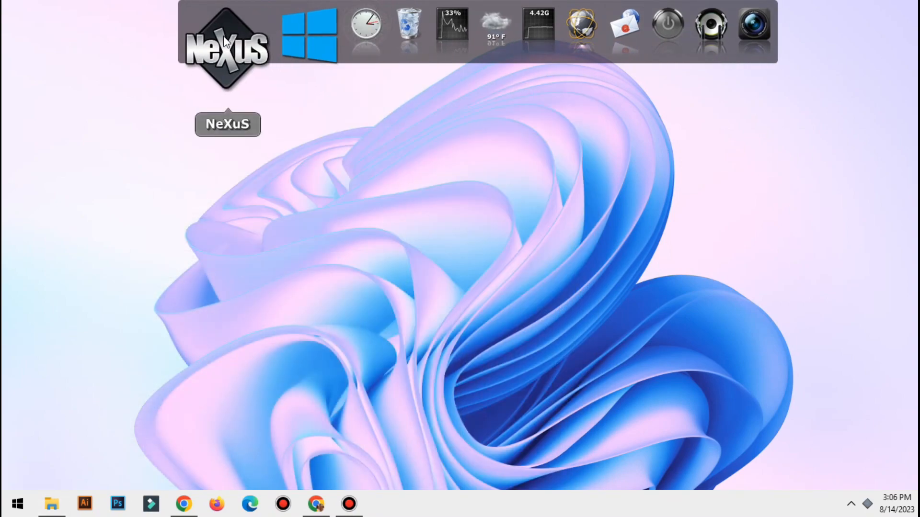
Open the advanced settings in the Nexus dock's preferences.
{"action": "right_click", "coordinate": [224, 39]}
{"action": "key", "text": "Escape"}
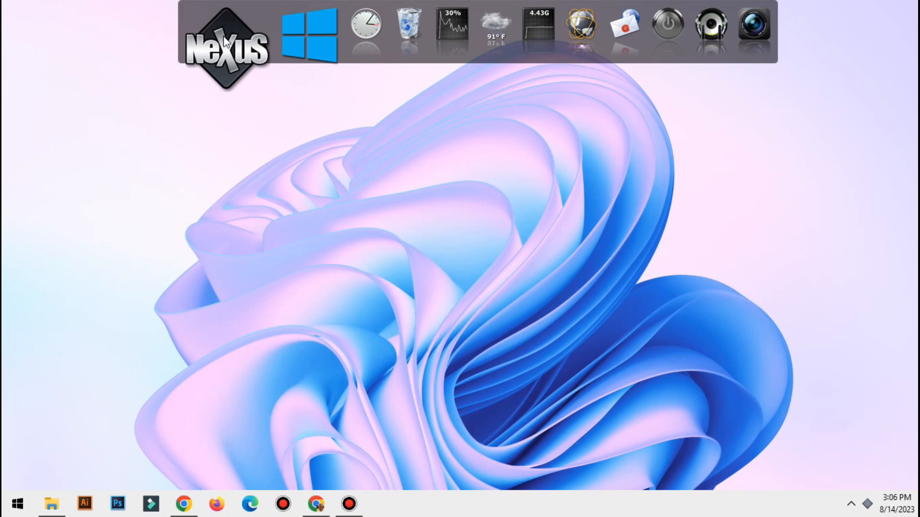
{"action": "left_click", "coordinate": [224, 38]}
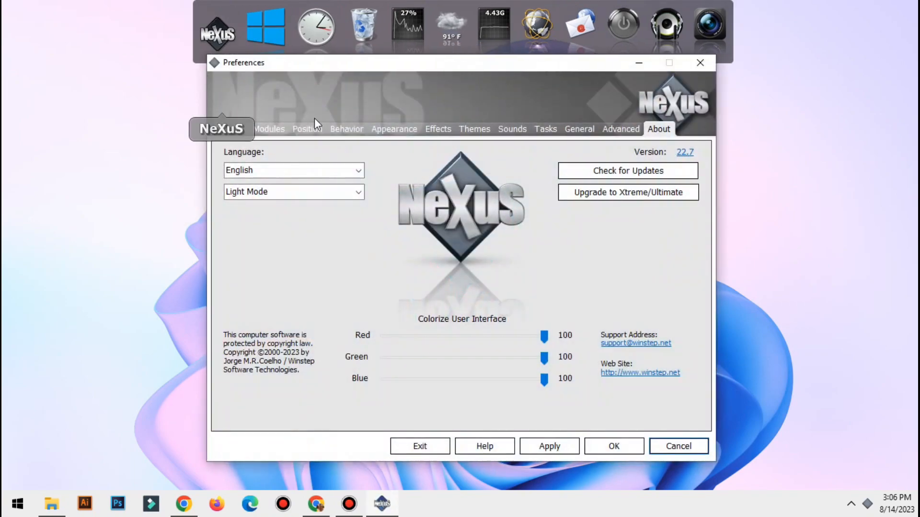
{"action": "left_click", "coordinate": [617, 130]}
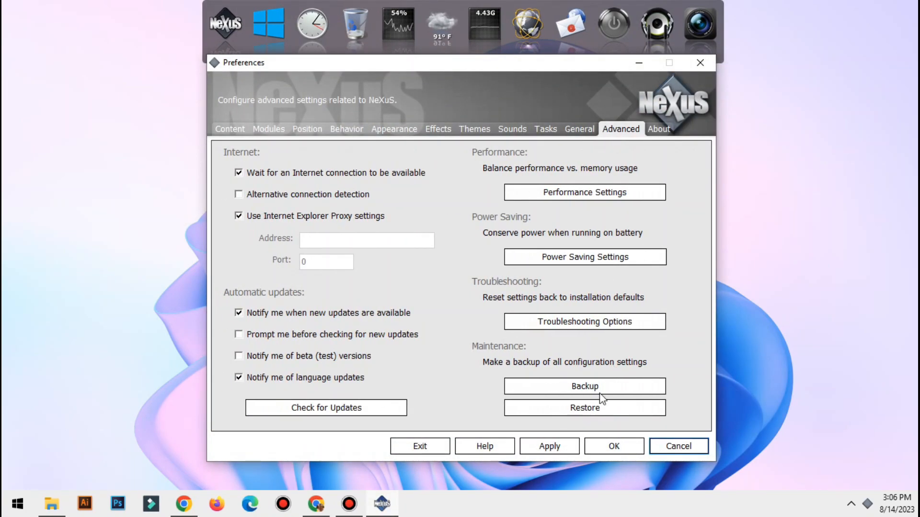
Restore the dock configuration from the wsbackup file in the extracted "dock icon and backup" folder in Downloads.
{"action": "left_click", "coordinate": [594, 413]}
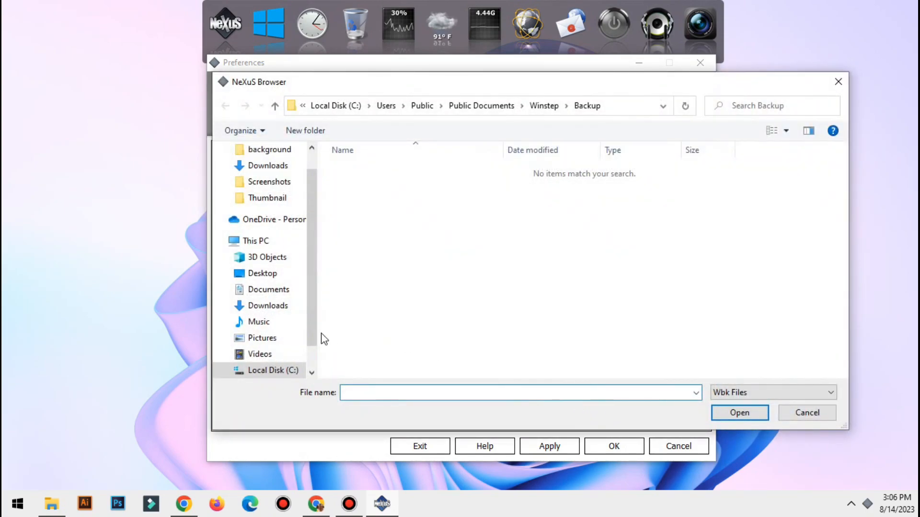
{"action": "left_click", "coordinate": [267, 306]}
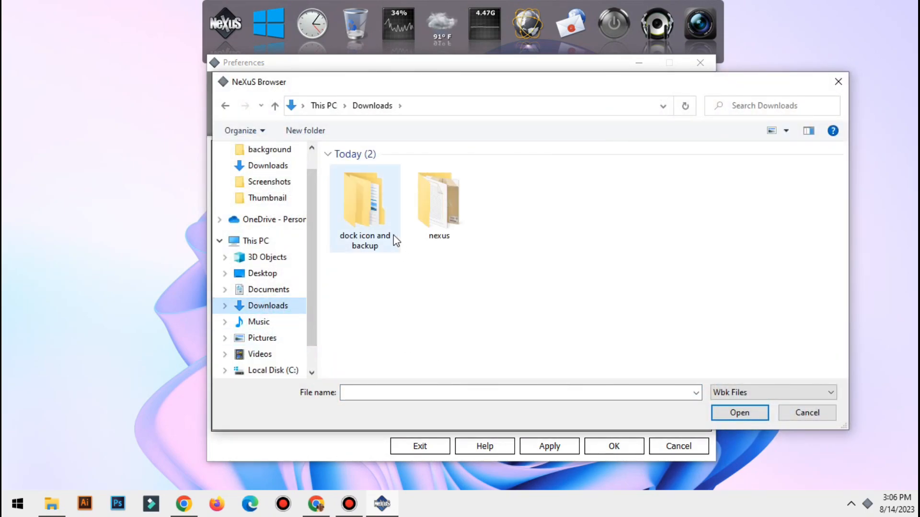
{"action": "double_click", "coordinate": [364, 192]}
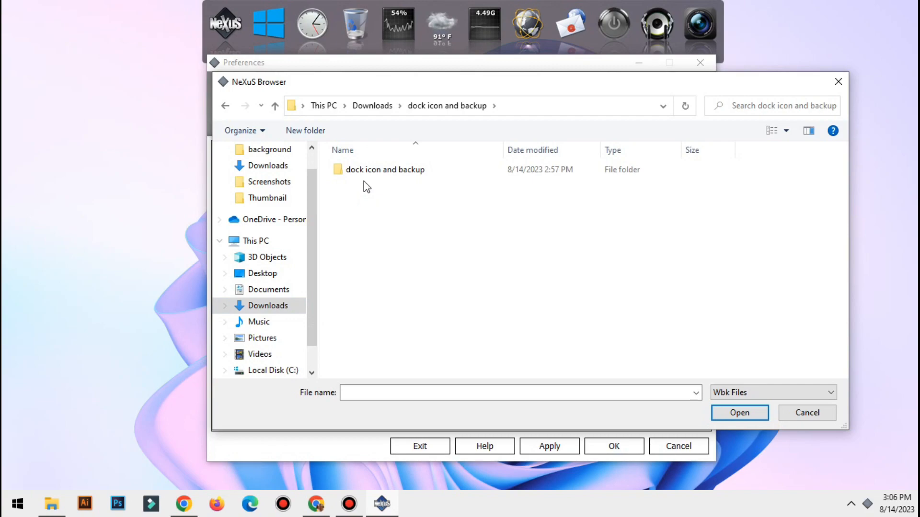
{"action": "double_click", "coordinate": [366, 170]}
{"action": "left_click", "coordinate": [369, 186]}
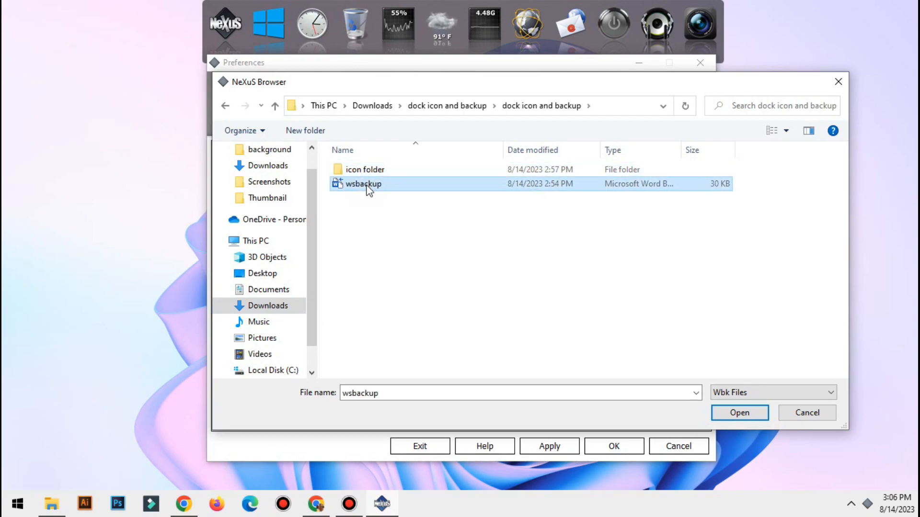
{"action": "left_click", "coordinate": [737, 416]}
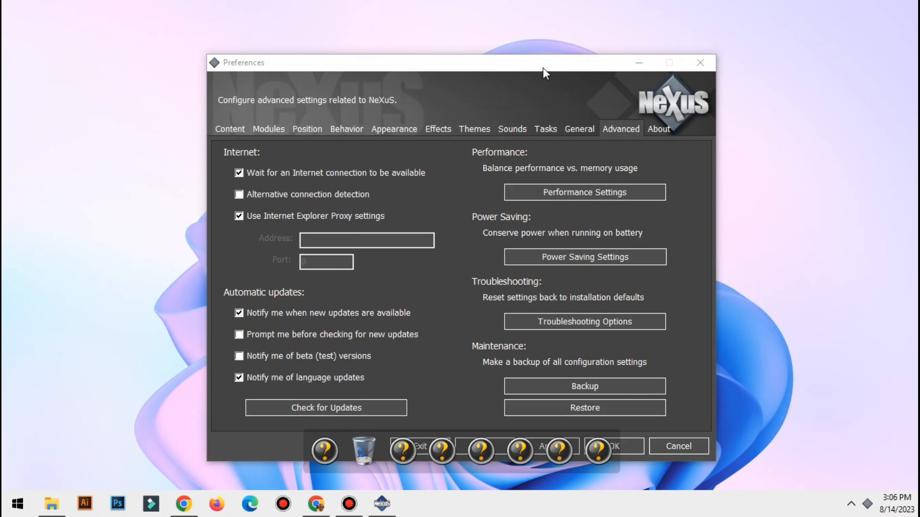
Apply the restored Nexus configuration and close the preferences.
{"action": "left_click_drag", "start_coordinate": [542, 68], "coordinate": [526, 48]}
{"action": "left_click", "coordinate": [541, 426]}
{"action": "left_click", "coordinate": [584, 426]}
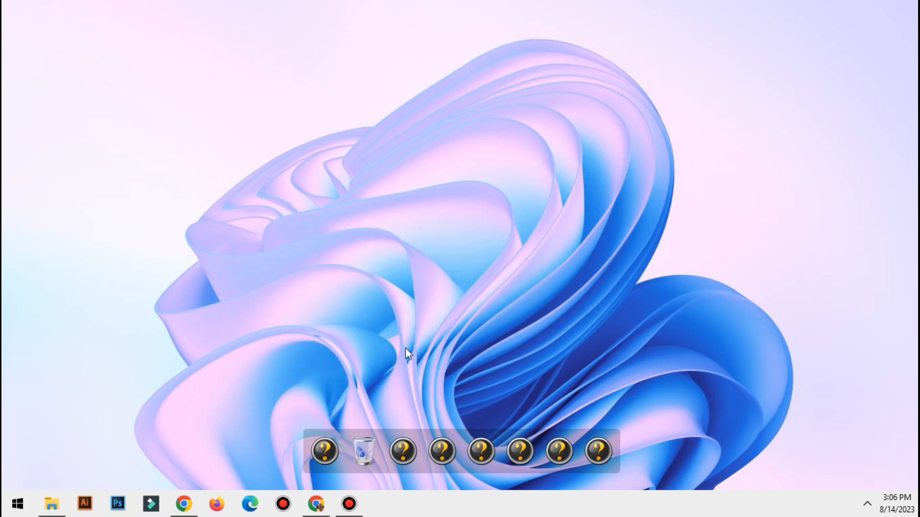
Open the properties of the dock's Start Menu item and browse for a replacement icon file.
{"action": "right_click", "coordinate": [326, 443]}
{"action": "left_click", "coordinate": [371, 355]}
{"action": "left_click_drag", "start_coordinate": [531, 116], "coordinate": [421, 56]}
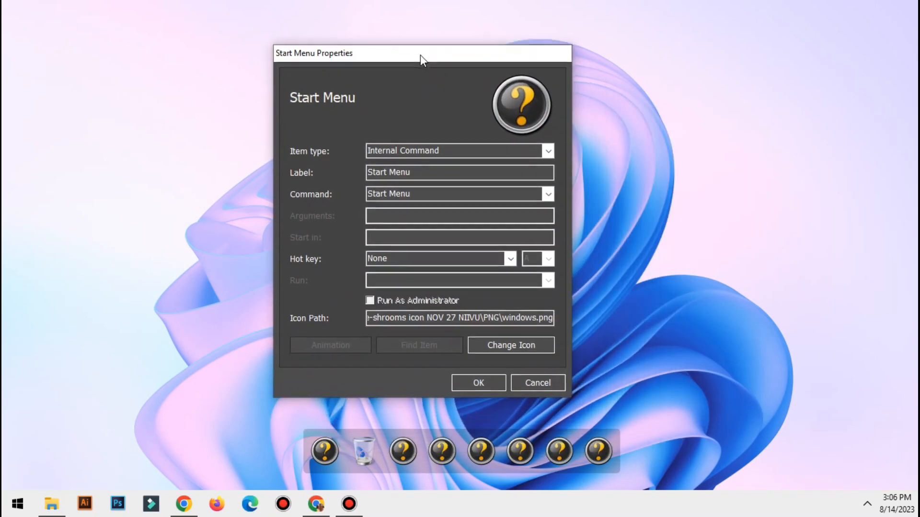
{"action": "left_click", "coordinate": [502, 344]}
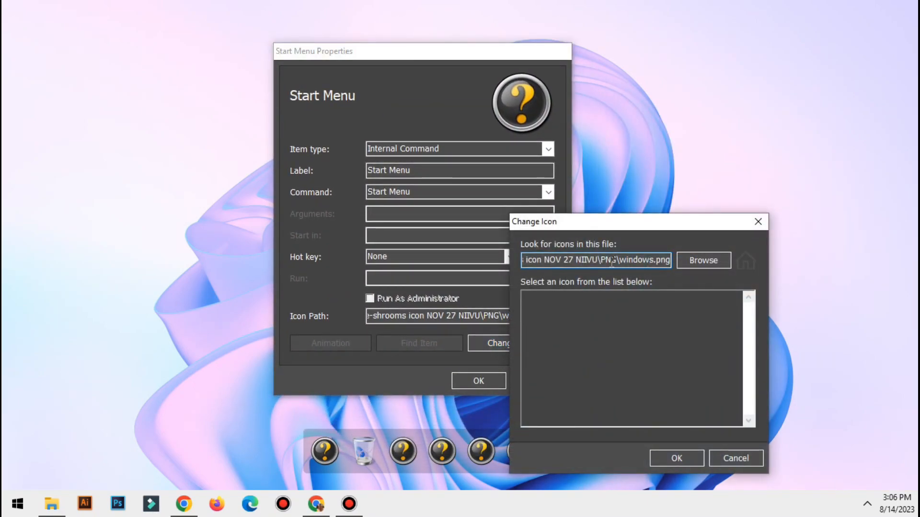
{"action": "left_click_drag", "start_coordinate": [658, 224], "coordinate": [541, 132]}
{"action": "left_click", "coordinate": [579, 167]}
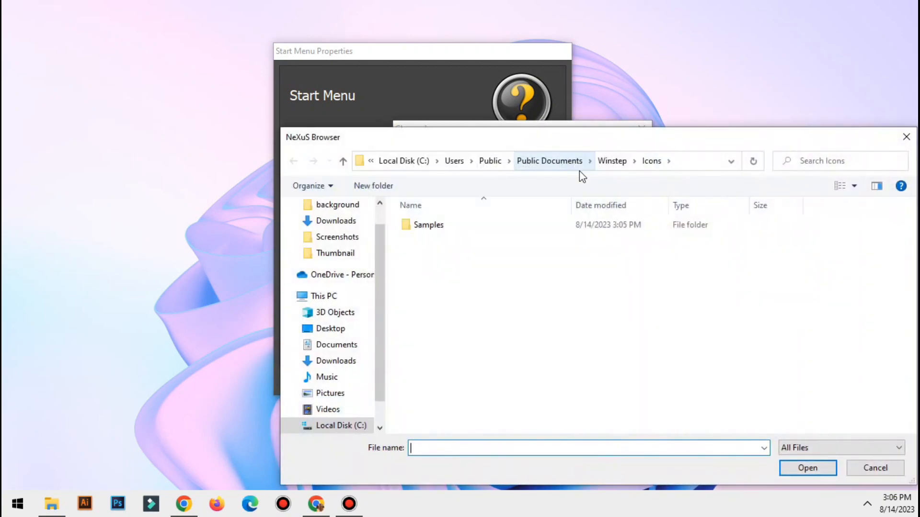
Assign the "windows" image from the extracted "icon folder" in Downloads as the Start Menu item's icon and save its properties.
{"action": "left_click", "coordinate": [342, 363]}
{"action": "double_click", "coordinate": [577, 261]}
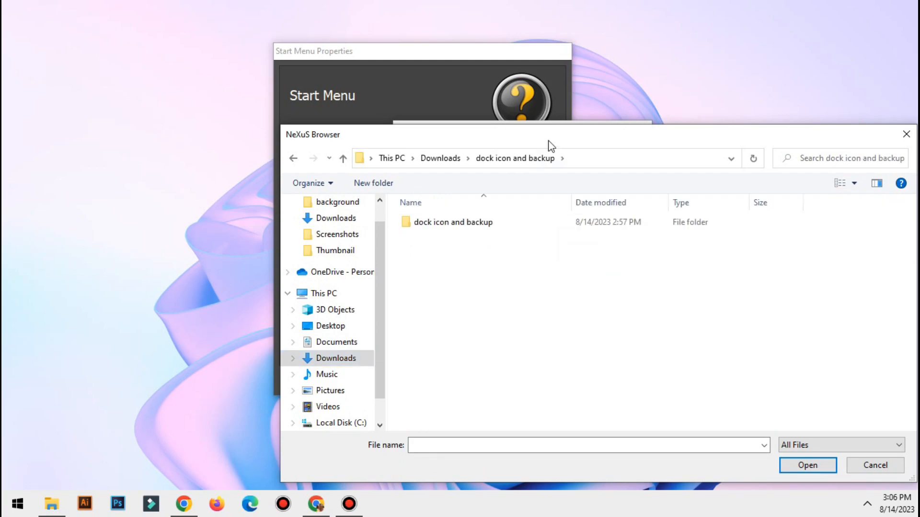
{"action": "left_click_drag", "start_coordinate": [550, 144], "coordinate": [451, 101]}
{"action": "double_click", "coordinate": [376, 180]}
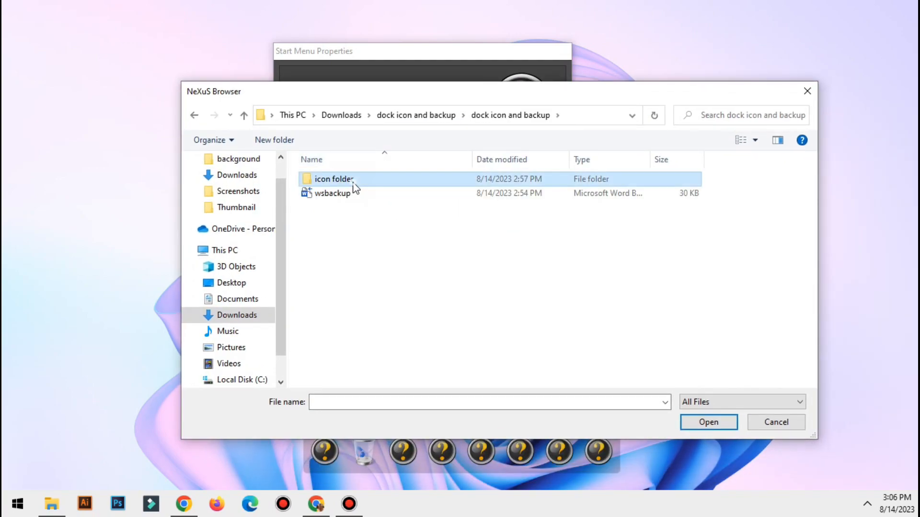
{"action": "double_click", "coordinate": [353, 182]}
{"action": "left_click", "coordinate": [630, 286]}
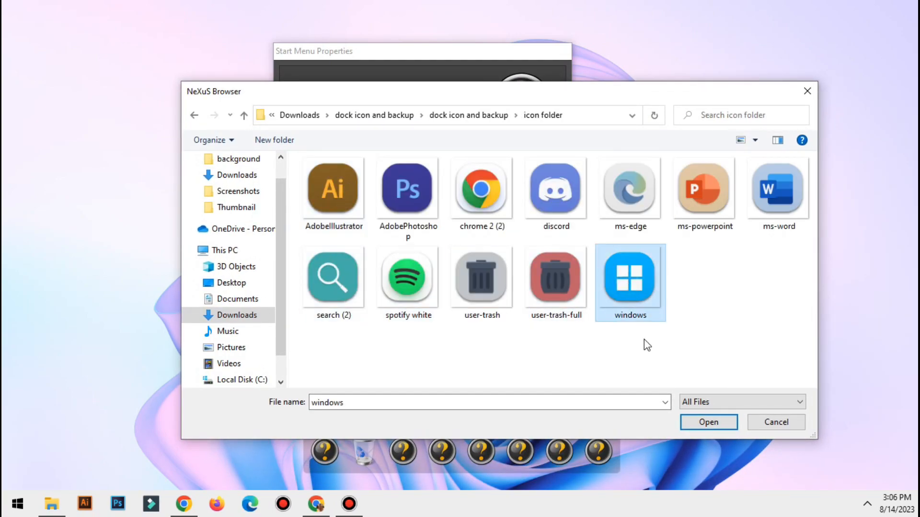
{"action": "left_click", "coordinate": [704, 423]}
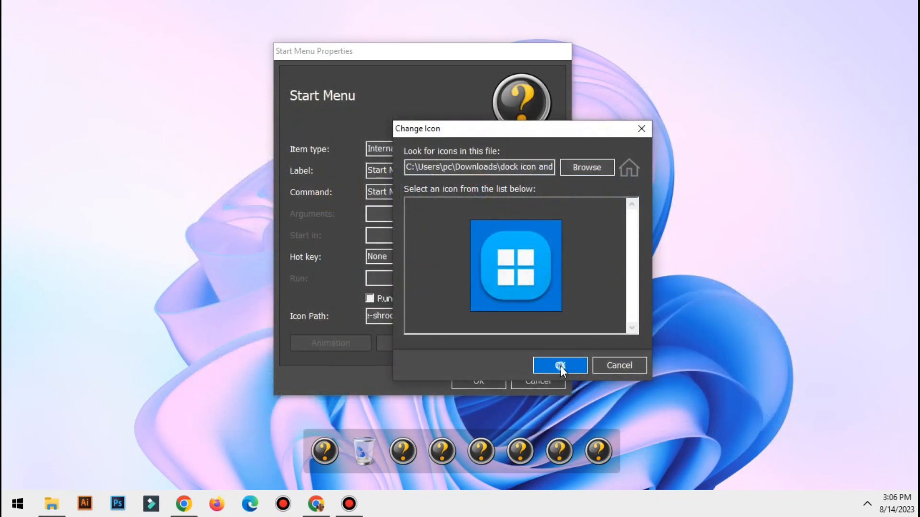
{"action": "left_click", "coordinate": [560, 366]}
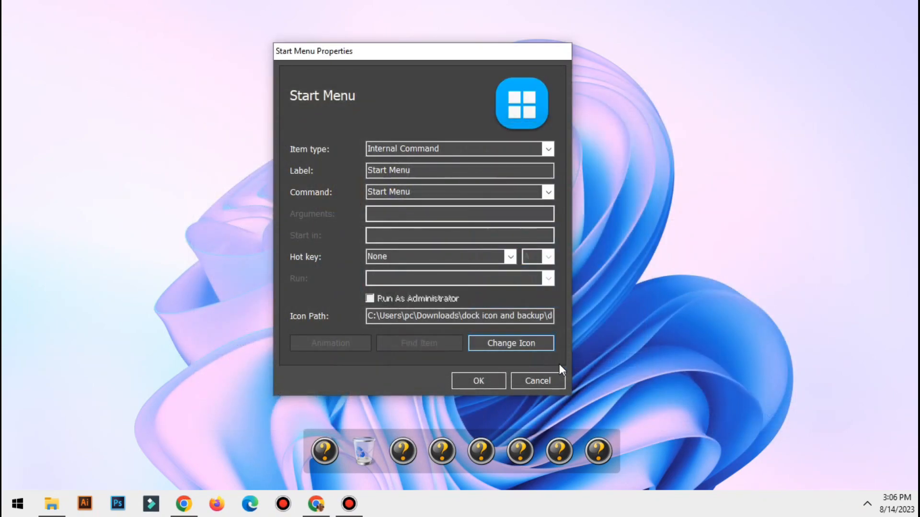
{"action": "left_click", "coordinate": [478, 381]}
Set the dock Recycle bin's Recycler (Empty) icon to the "user-trash" image and save the item's properties.
{"action": "right_click", "coordinate": [361, 449]}
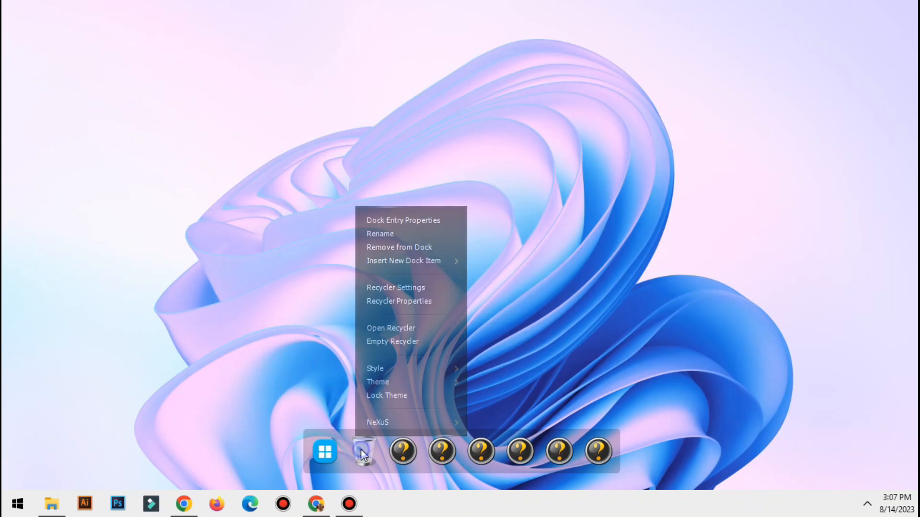
{"action": "left_click", "coordinate": [385, 221]}
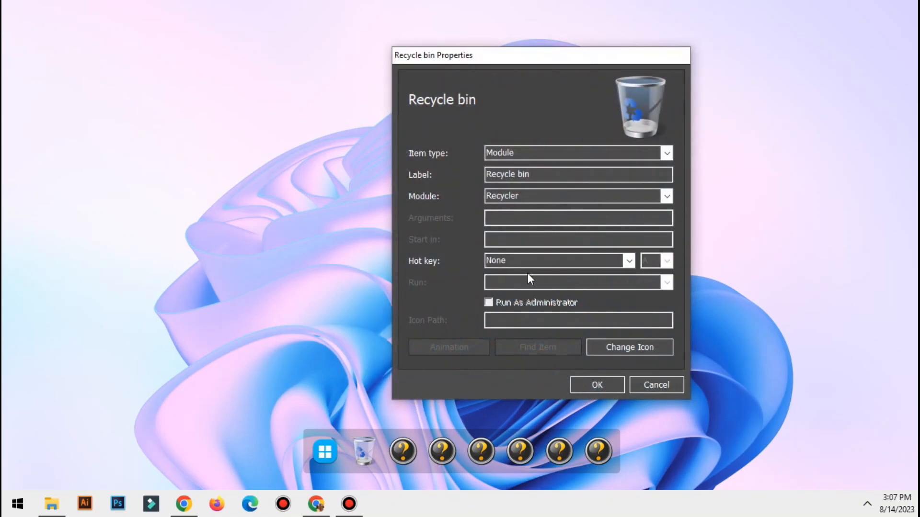
{"action": "left_click", "coordinate": [618, 346]}
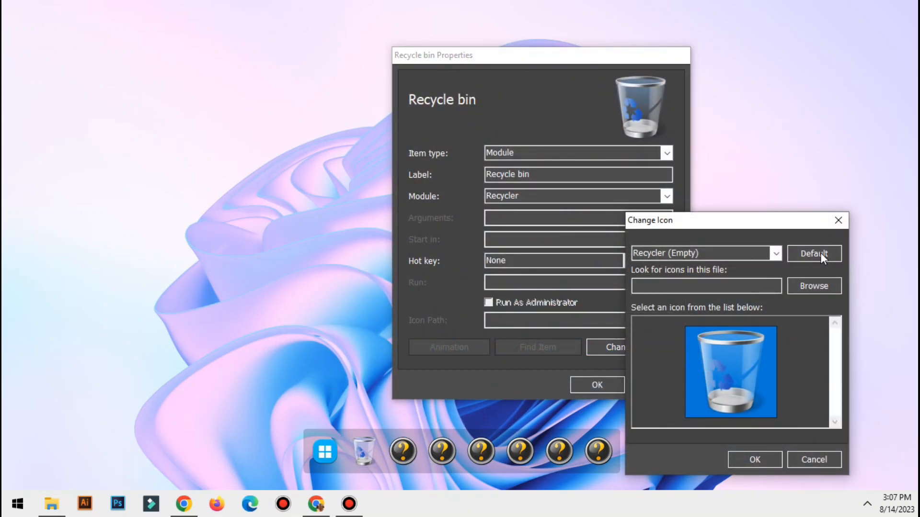
{"action": "left_click", "coordinate": [813, 285]}
{"action": "left_click", "coordinate": [598, 321]}
{"action": "left_click", "coordinate": [797, 471]}
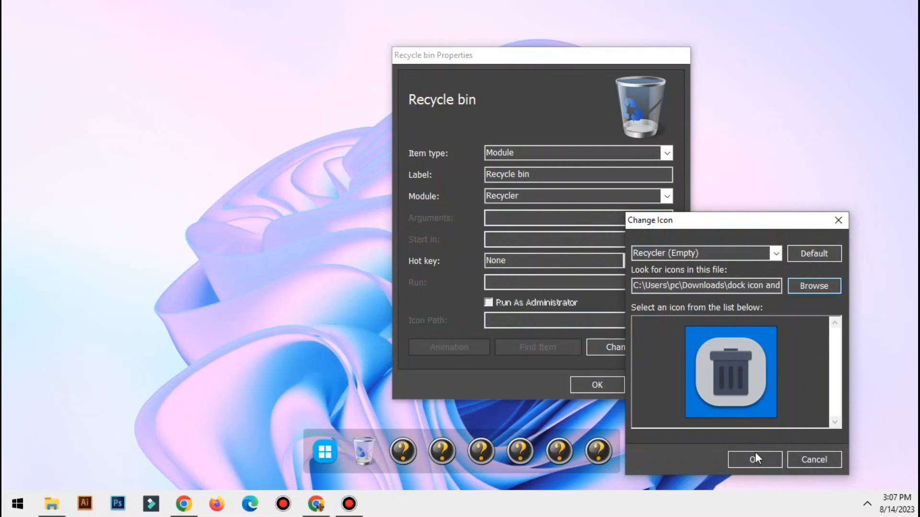
{"action": "left_click", "coordinate": [755, 458]}
{"action": "left_click", "coordinate": [604, 383]}
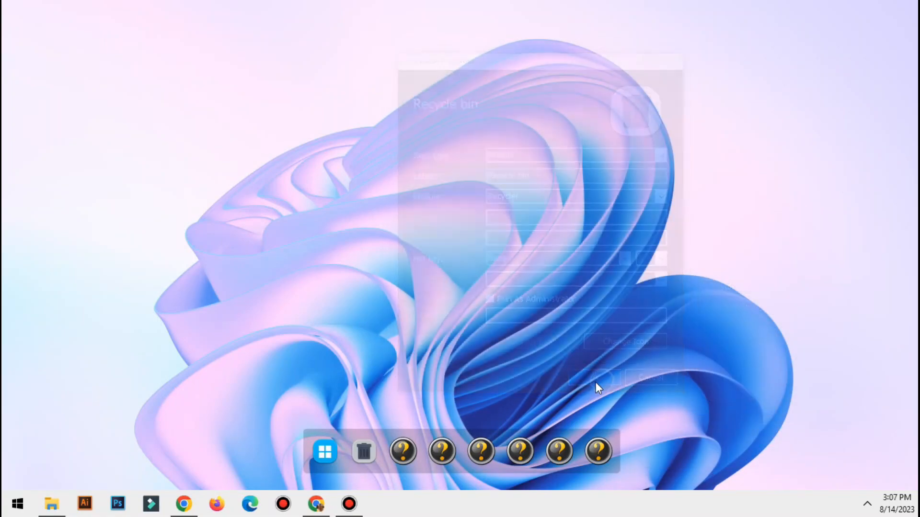
Set the dock Recycle bin's Recycler (Full) icon to the "user-trash-full" image and save the item's properties.
{"action": "right_click", "coordinate": [366, 448]}
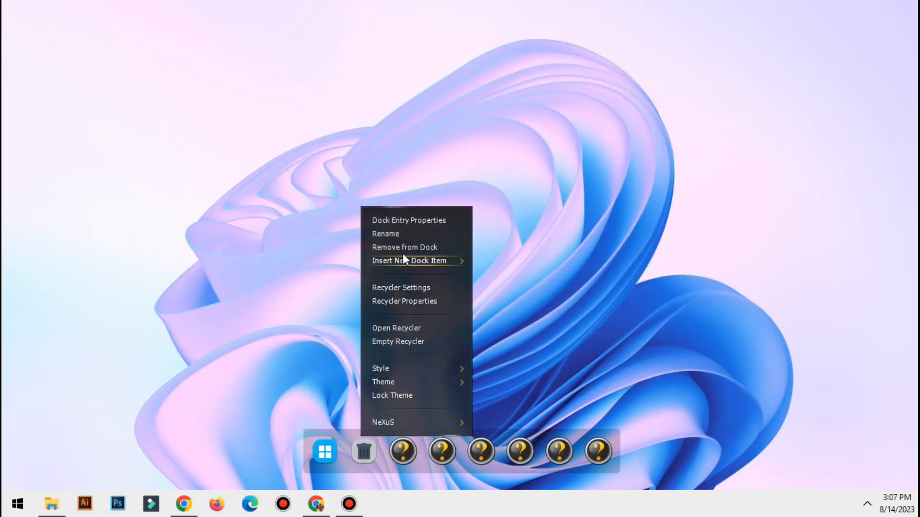
{"action": "left_click", "coordinate": [400, 221]}
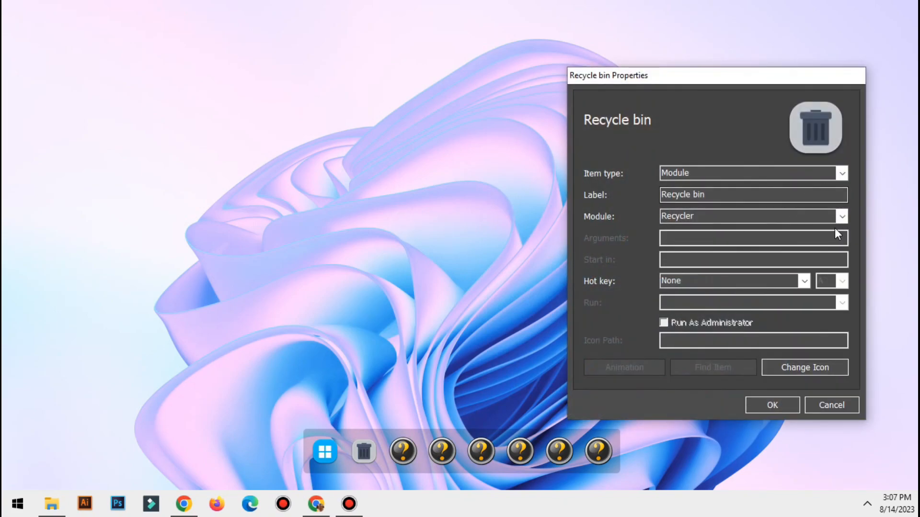
{"action": "left_click", "coordinate": [817, 367]}
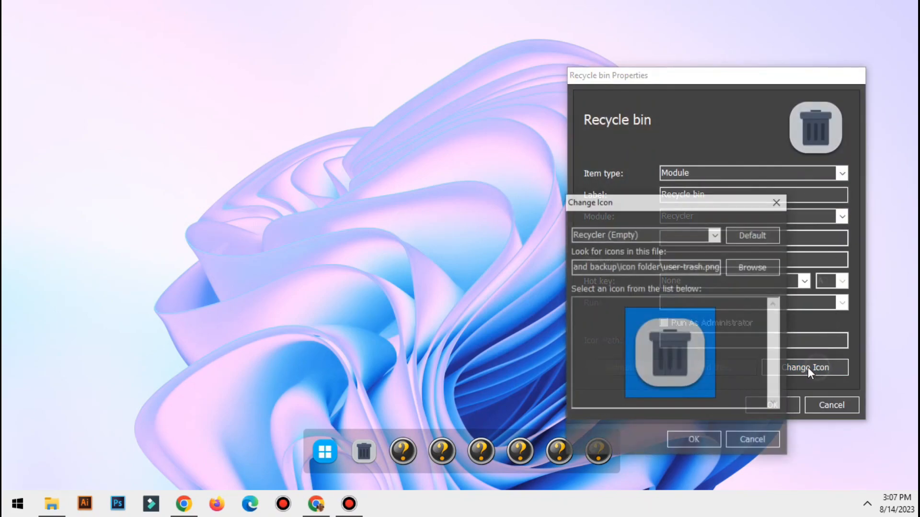
{"action": "left_click", "coordinate": [716, 235]}
{"action": "left_click", "coordinate": [613, 258]}
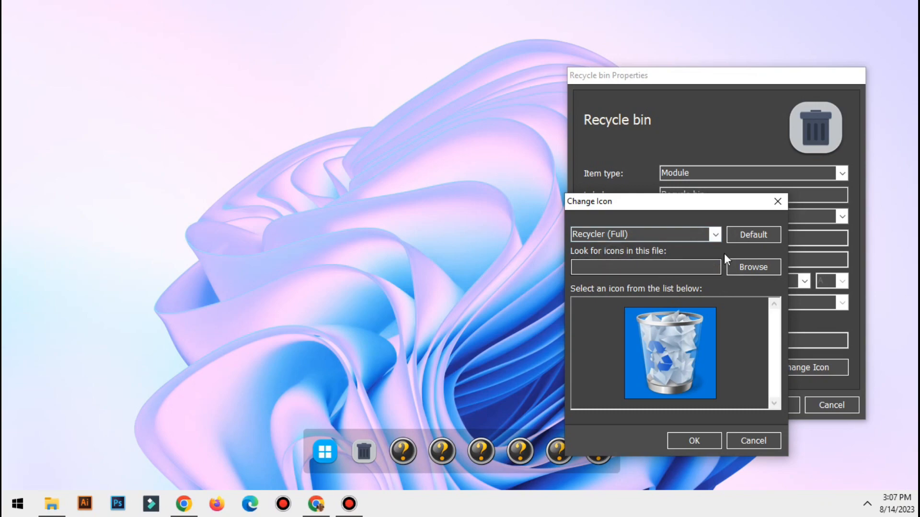
{"action": "left_click", "coordinate": [754, 267]}
{"action": "left_click", "coordinate": [654, 330]}
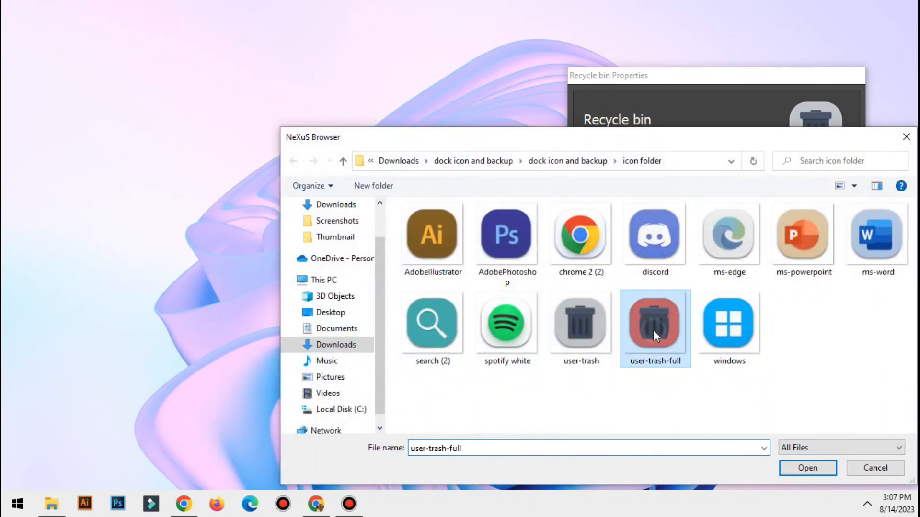
{"action": "left_click", "coordinate": [808, 468]}
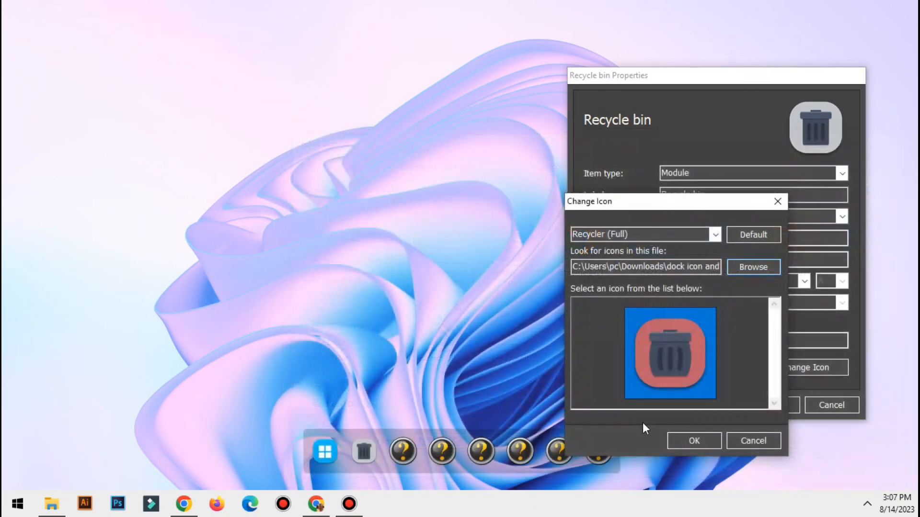
{"action": "left_click", "coordinate": [702, 441]}
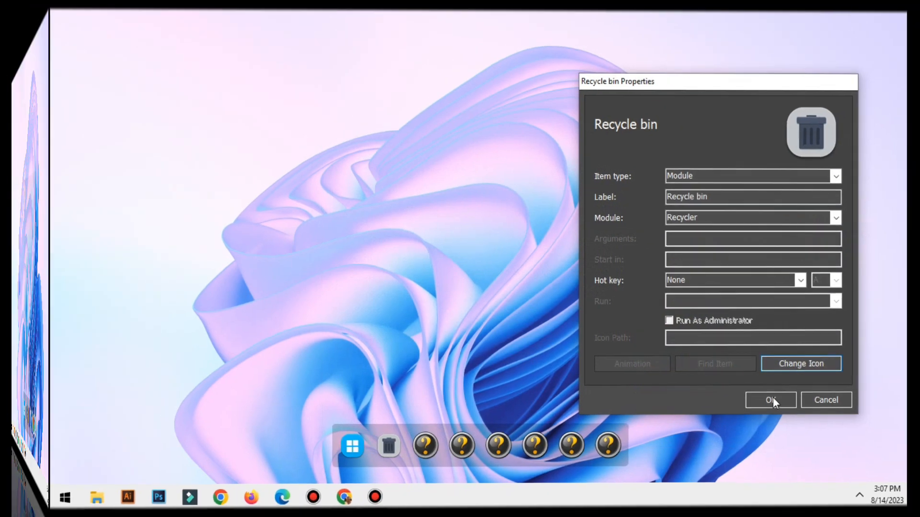
{"action": "left_click", "coordinate": [770, 405]}
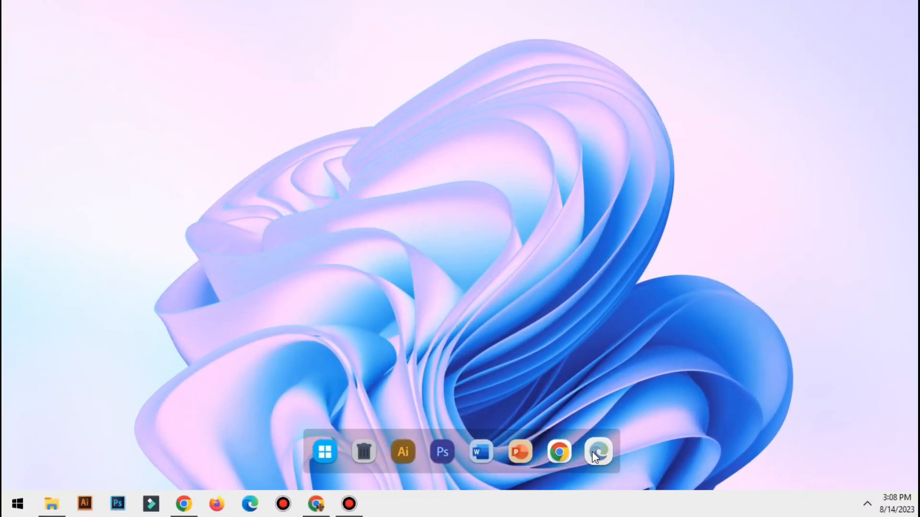
Switch to Chrome, download the Rainmeter 4.5.18 release from rainmeter.net, show the installer in its folder and minimize the browser.
{"action": "left_click", "coordinate": [316, 504]}
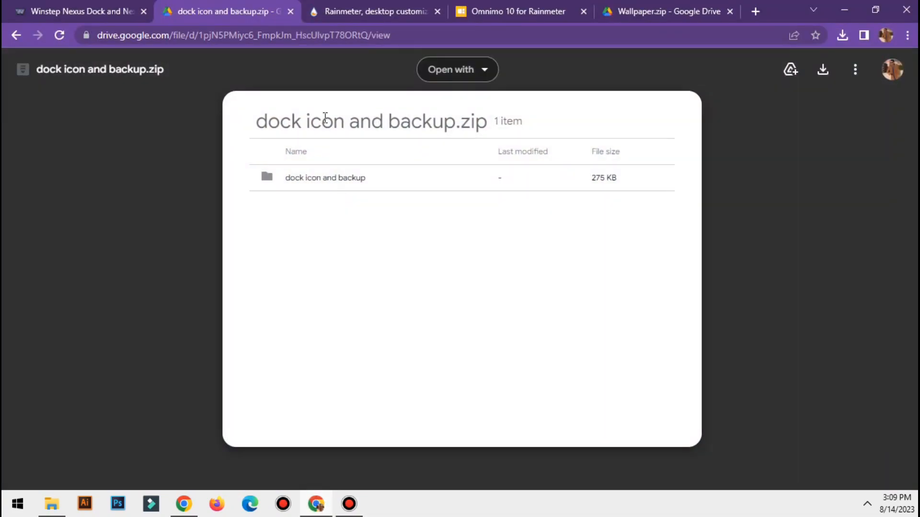
{"action": "left_click", "coordinate": [368, 14]}
{"action": "scroll", "coordinate": [446, 350], "scroll_direction": "down", "scroll_amount": 3}
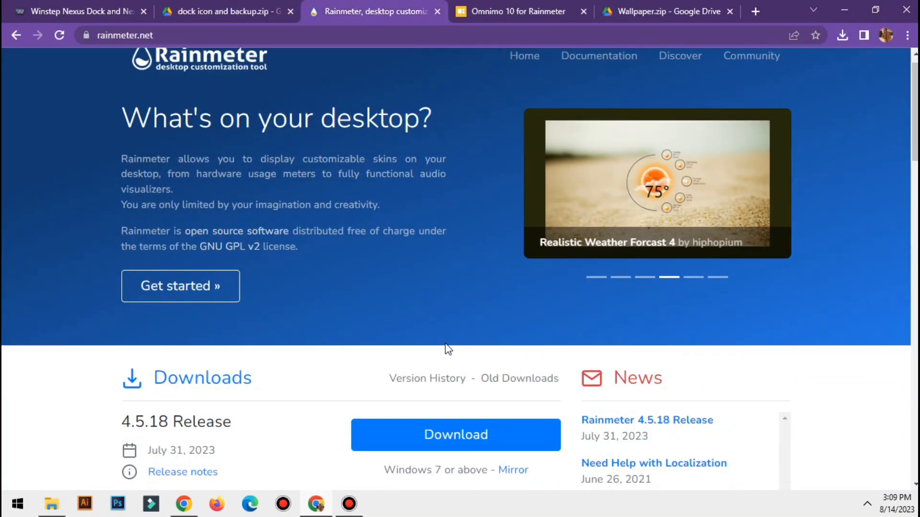
{"action": "left_click", "coordinate": [470, 317]}
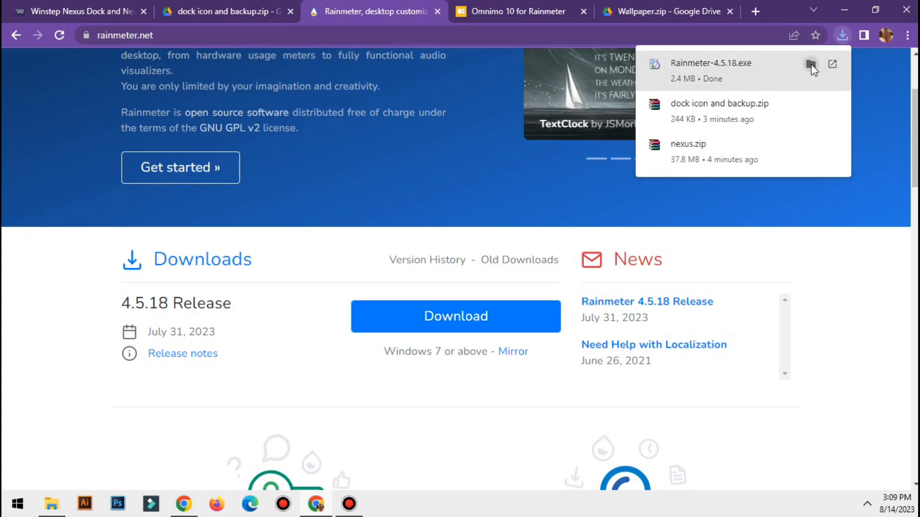
{"action": "left_click", "coordinate": [810, 64]}
{"action": "left_click", "coordinate": [844, 9]}
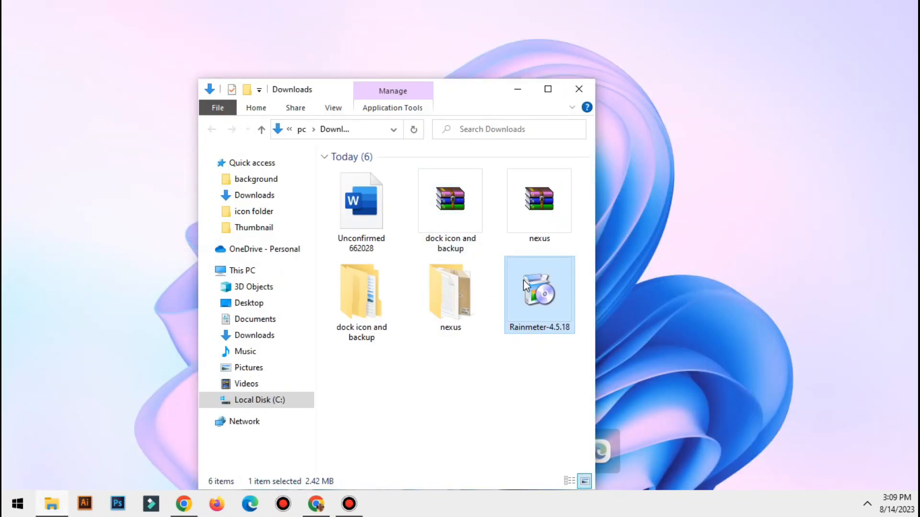
Install Rainmeter in English with the standard installation, run it, and close the Downloads window and the welcome notification.
{"action": "double_click", "coordinate": [537, 298]}
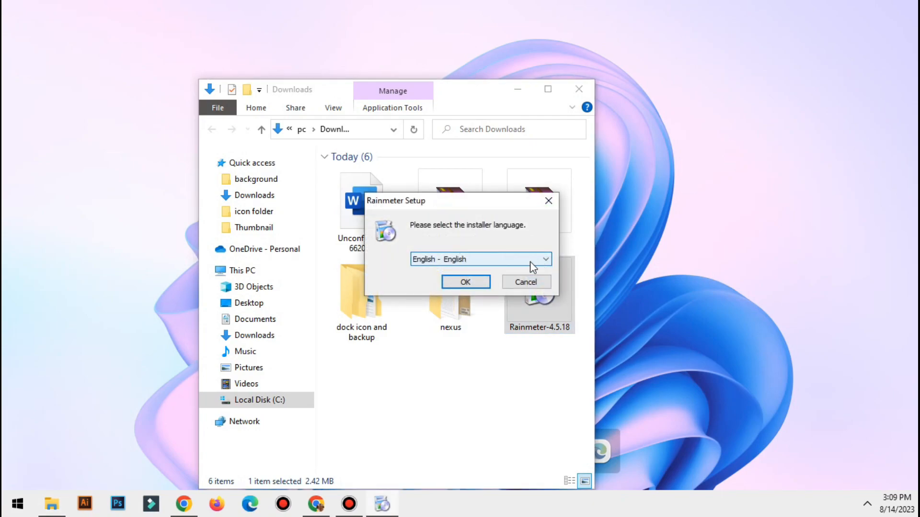
{"action": "left_click", "coordinate": [465, 282]}
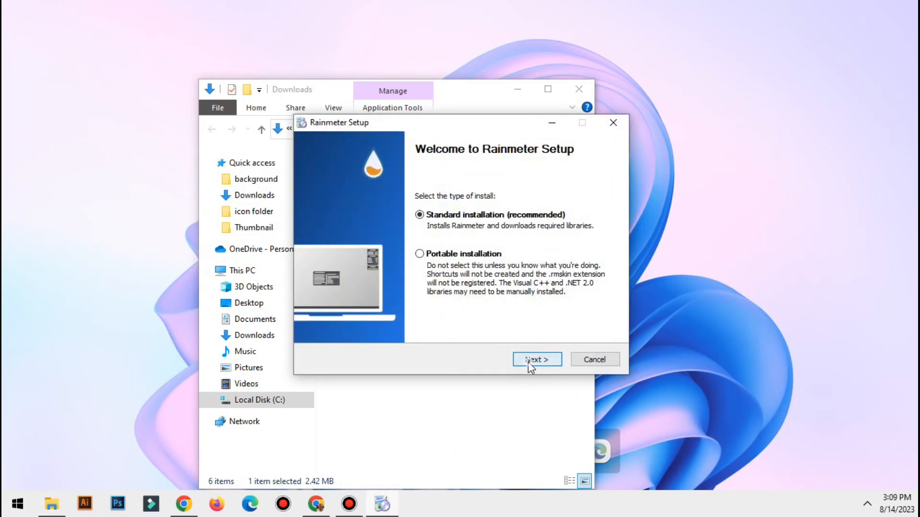
{"action": "left_click", "coordinate": [530, 360]}
{"action": "left_click", "coordinate": [544, 362]}
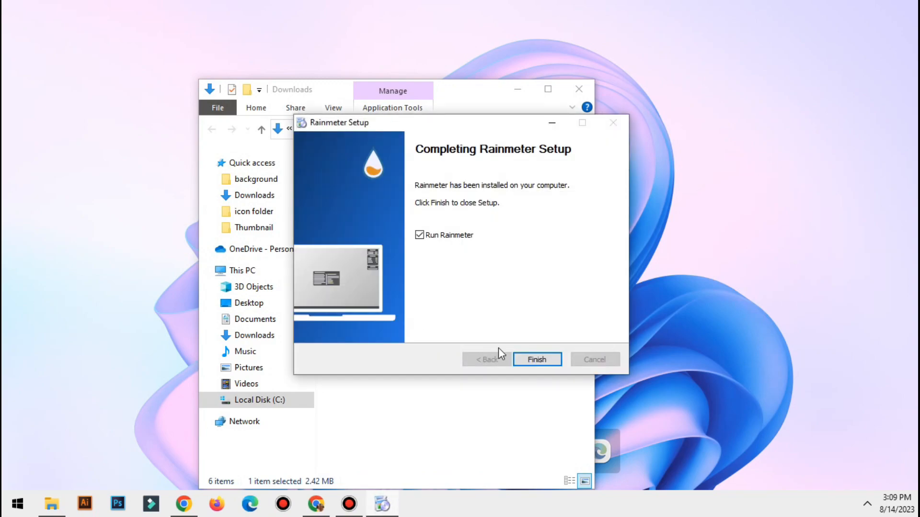
{"action": "left_click", "coordinate": [529, 360]}
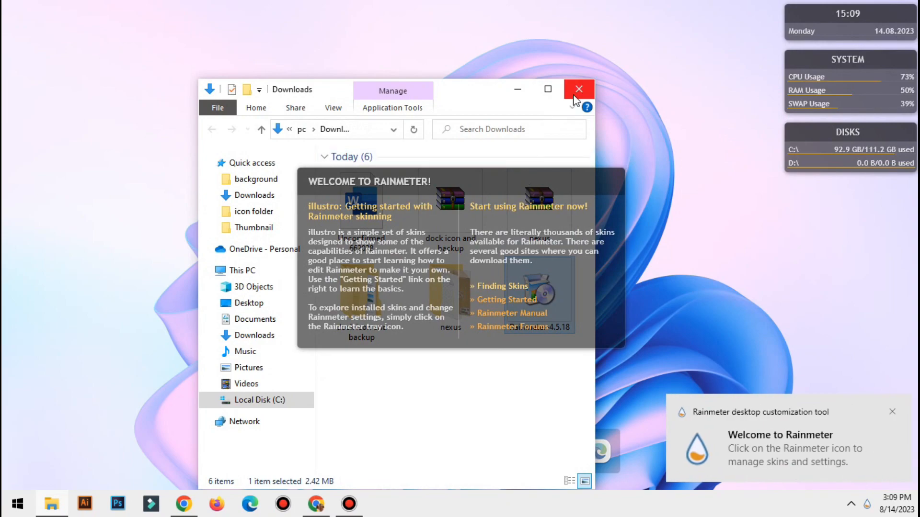
{"action": "left_click", "coordinate": [578, 89]}
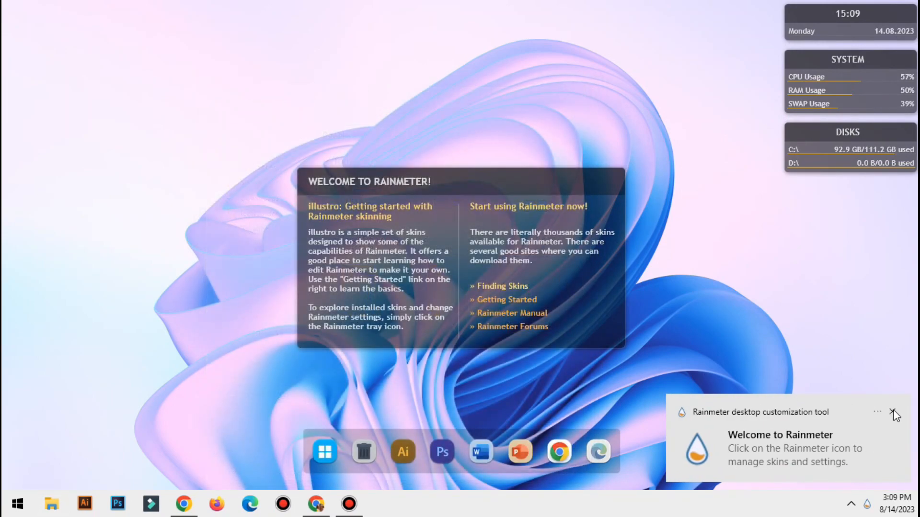
{"action": "left_click", "coordinate": [890, 413]}
Unload the default illustro Welcome, Disks, System and Clock skins from the desktop.
{"action": "right_click", "coordinate": [595, 308]}
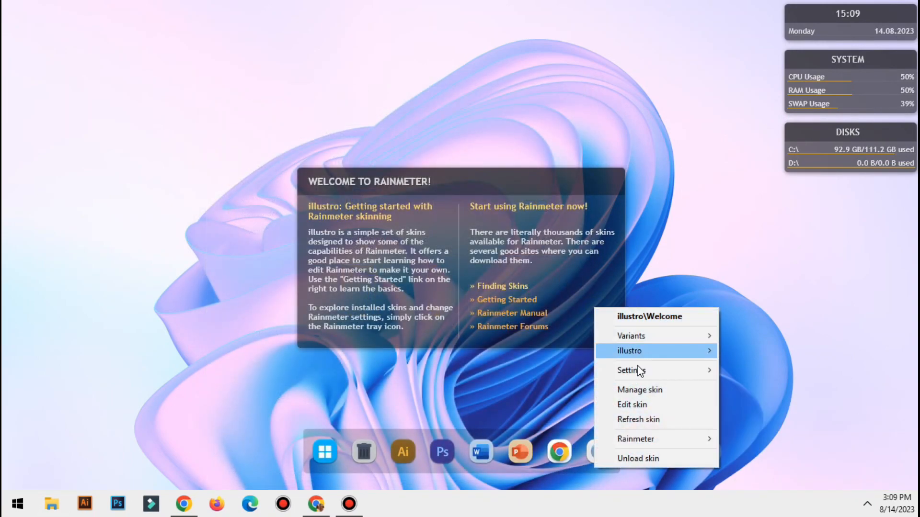
{"action": "left_click", "coordinate": [646, 458]}
{"action": "right_click", "coordinate": [850, 136]}
{"action": "left_click", "coordinate": [861, 286]}
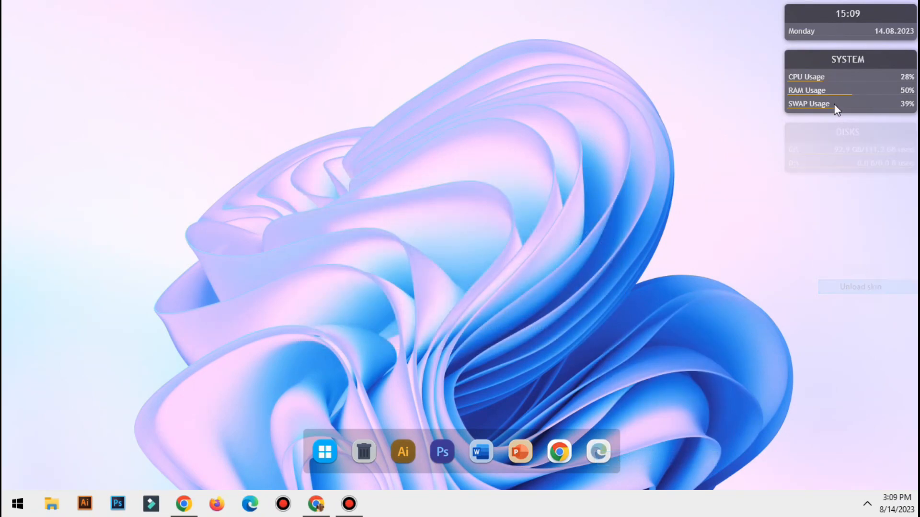
{"action": "right_click", "coordinate": [834, 108]}
{"action": "left_click", "coordinate": [849, 244]}
{"action": "right_click", "coordinate": [838, 38]}
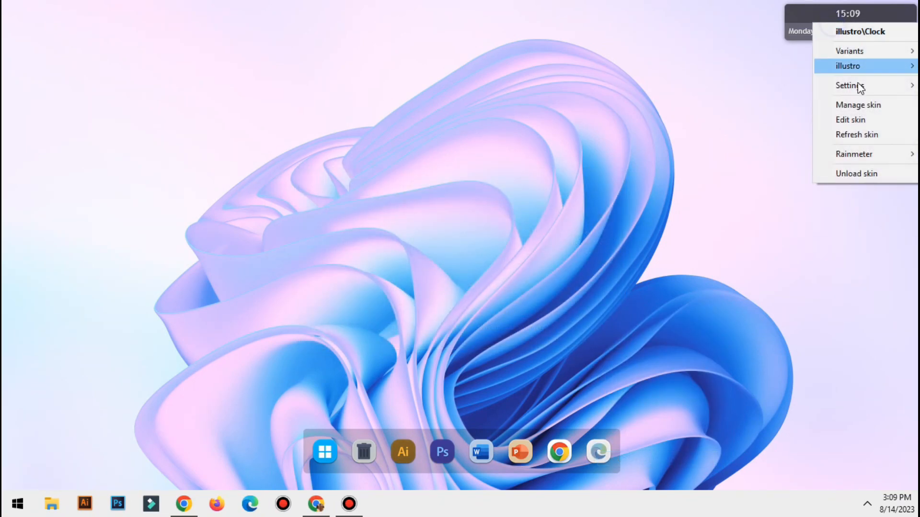
{"action": "left_click", "coordinate": [855, 176]}
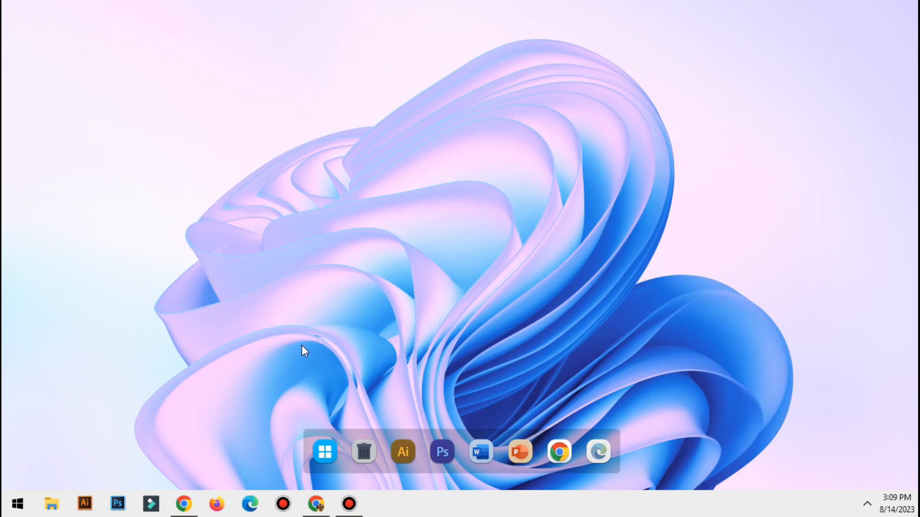
Switch to Chrome, download the full version ZIP of Omnimo 10 from omnimo.info and minimize the browser.
{"action": "left_click", "coordinate": [315, 503]}
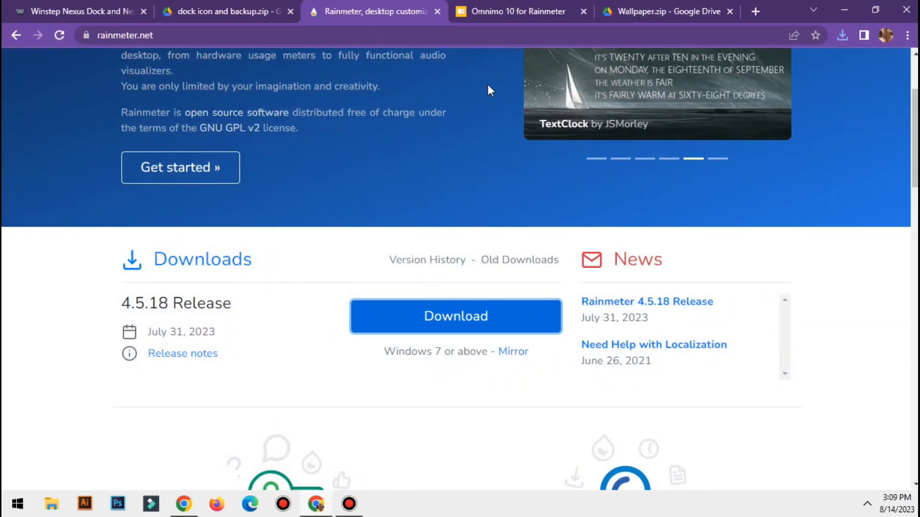
{"action": "left_click", "coordinate": [492, 12]}
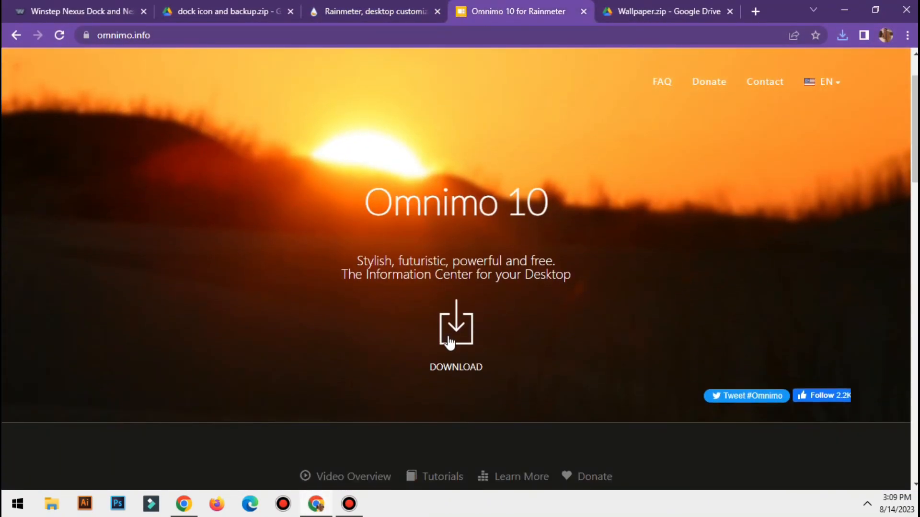
{"action": "left_click", "coordinate": [457, 341]}
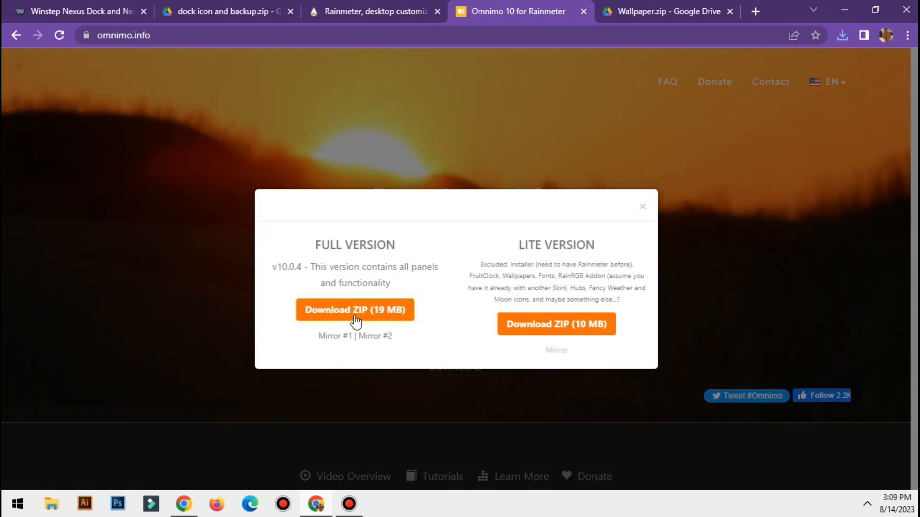
{"action": "left_click", "coordinate": [345, 312]}
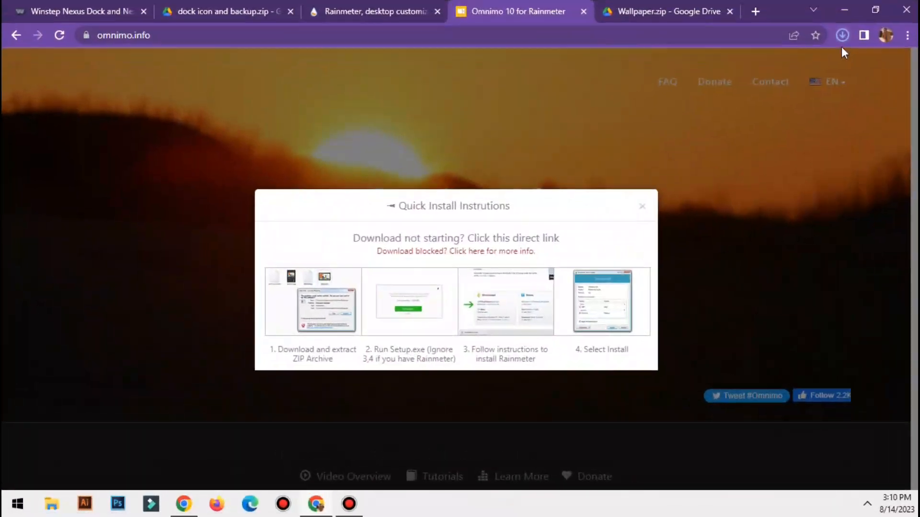
{"action": "left_click", "coordinate": [842, 36]}
{"action": "left_click", "coordinate": [845, 10]}
{"action": "left_click", "coordinate": [845, 9]}
In File Explorer's Downloads folder, extract the Omnimo10 archive into its own Omnimo10 folder.
{"action": "left_click", "coordinate": [52, 504]}
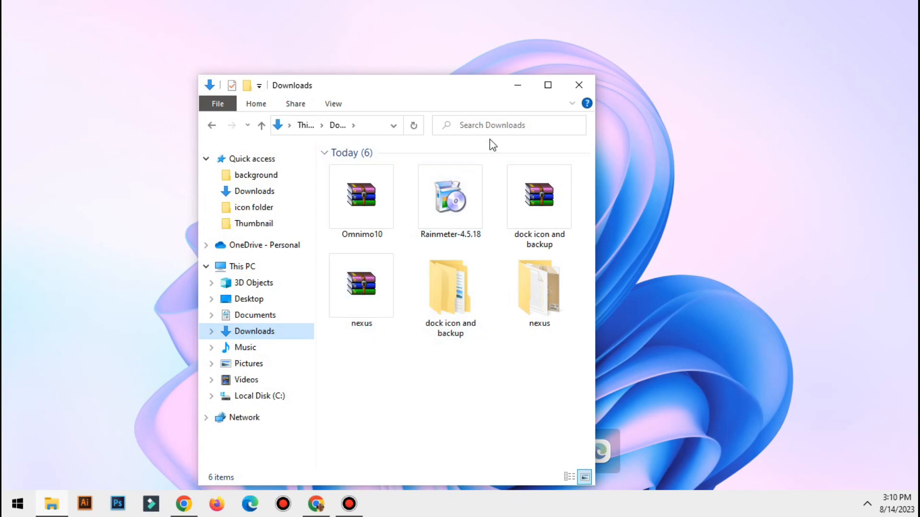
{"action": "left_click_drag", "start_coordinate": [471, 92], "coordinate": [473, 72]}
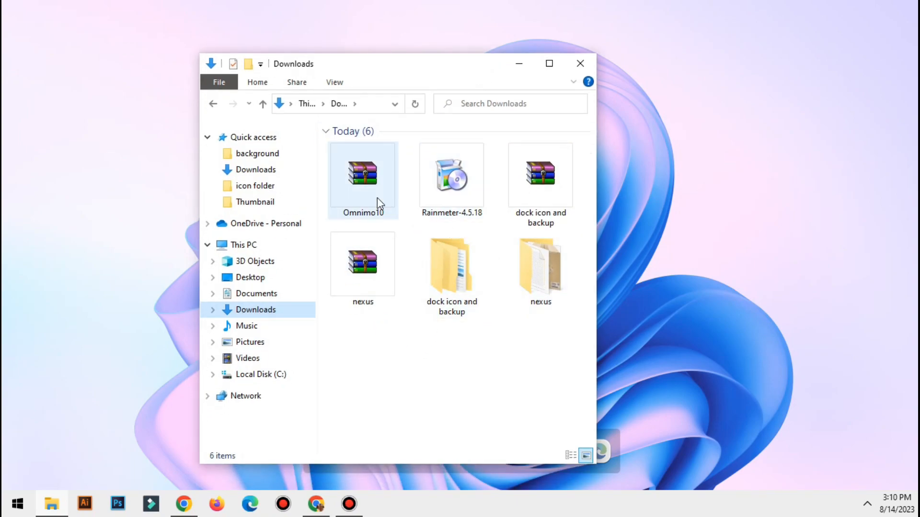
{"action": "left_click", "coordinate": [364, 186]}
{"action": "right_click", "coordinate": [362, 175]}
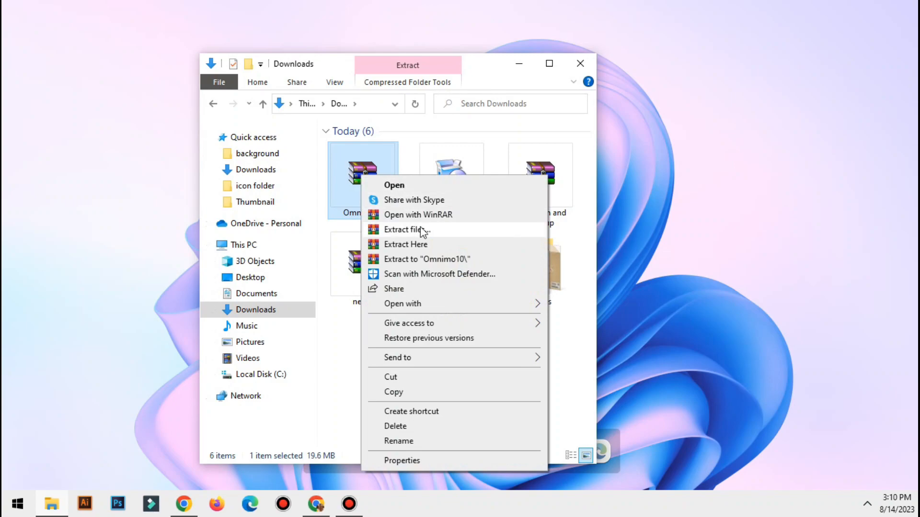
{"action": "left_click", "coordinate": [438, 260]}
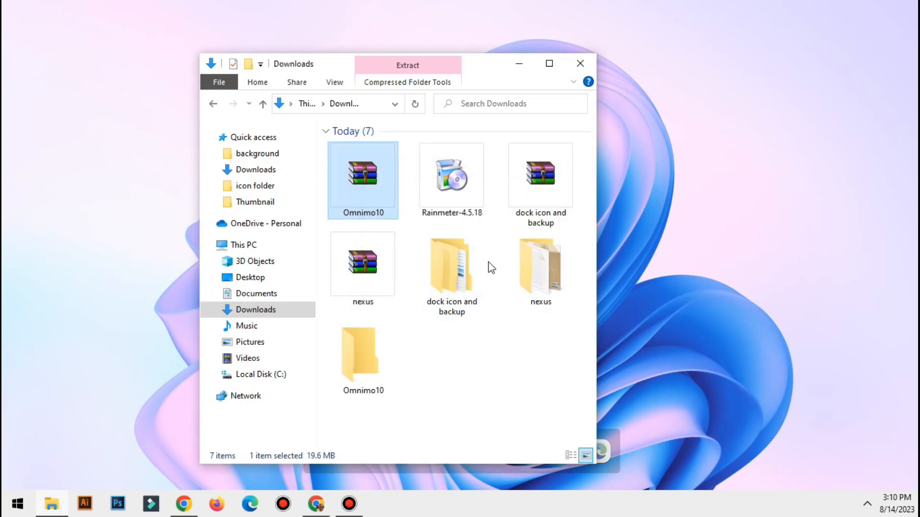
Install the Omnimo skin package from the extracted Omnimo10 folder and minimize the folder window.
{"action": "double_click", "coordinate": [367, 356]}
{"action": "left_click", "coordinate": [368, 192]}
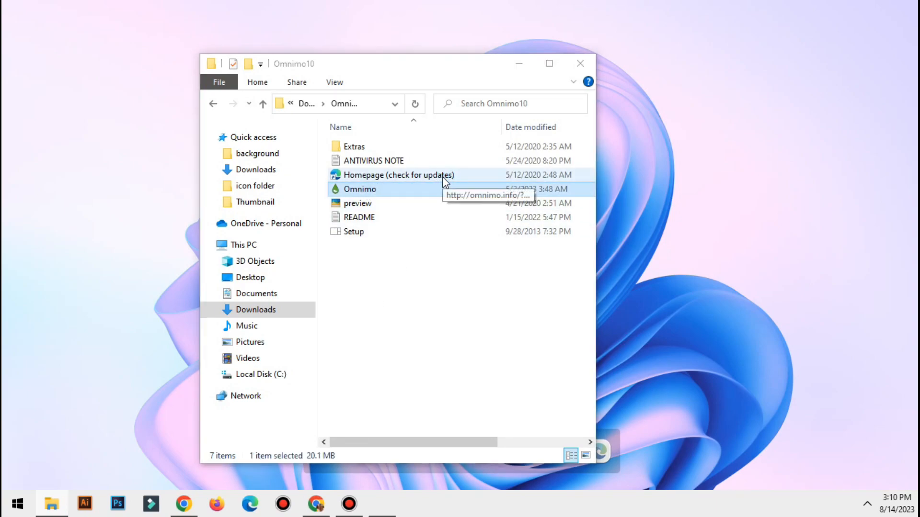
{"action": "left_click", "coordinate": [512, 373]}
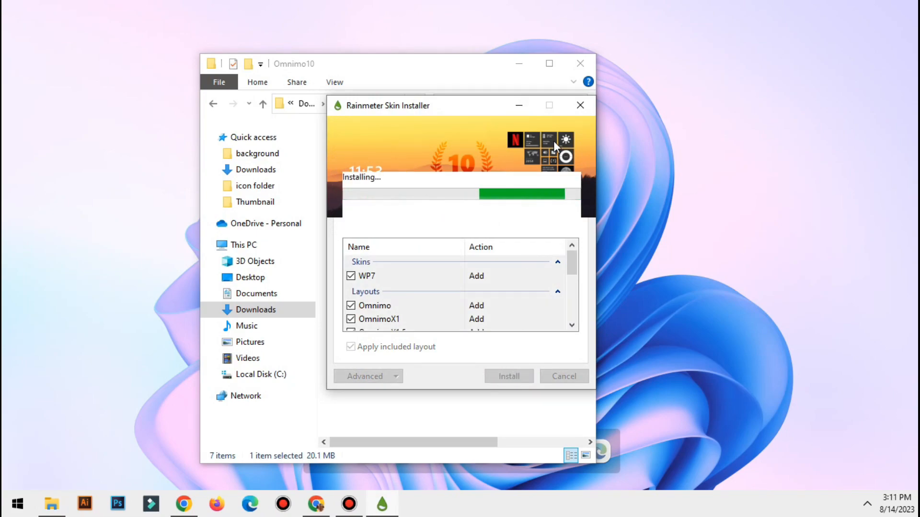
{"action": "left_click", "coordinate": [527, 67]}
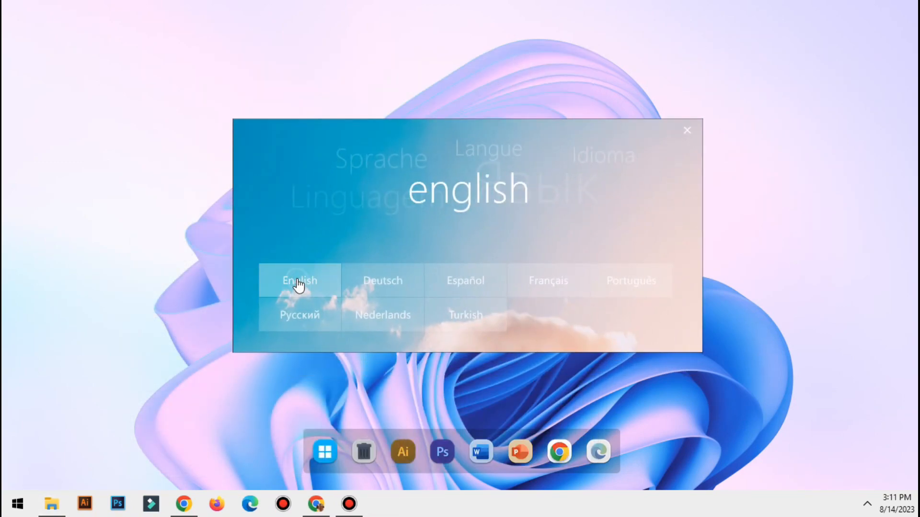
Complete the Omnimo setup in English with the preset style preferences and close the thank-you window.
{"action": "left_click", "coordinate": [299, 284]}
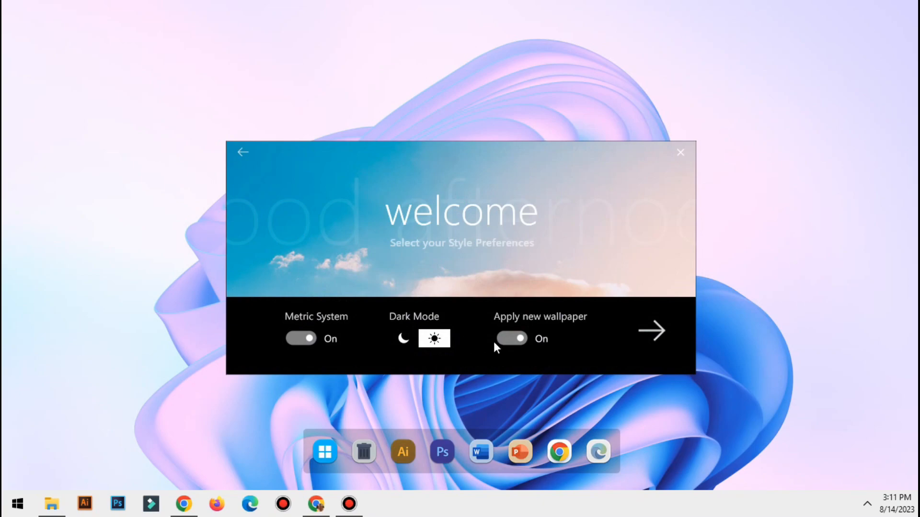
{"action": "left_click", "coordinate": [656, 332]}
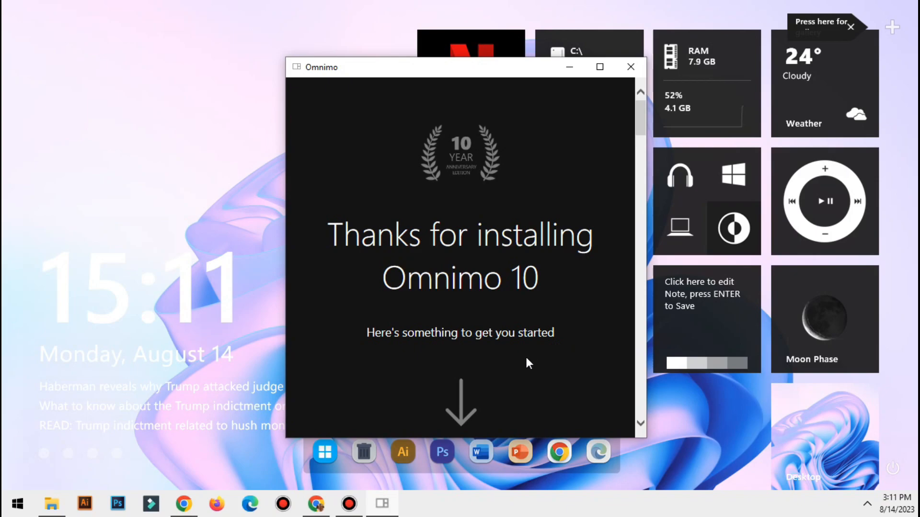
{"action": "left_click", "coordinate": [629, 67]}
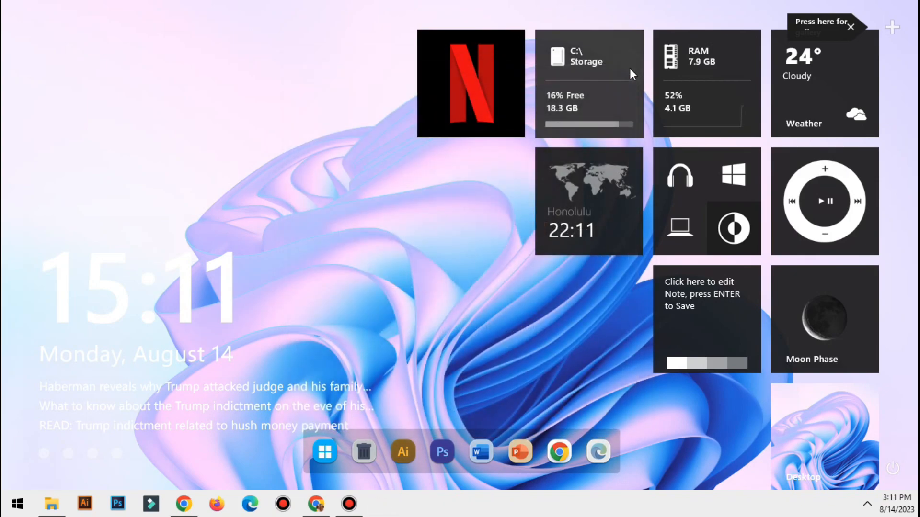
Switch to Chrome, download Wallpaper.zip from Google Drive, show it in its folder and minimize the browser.
{"action": "left_click", "coordinate": [315, 504]}
{"action": "left_click", "coordinate": [657, 11]}
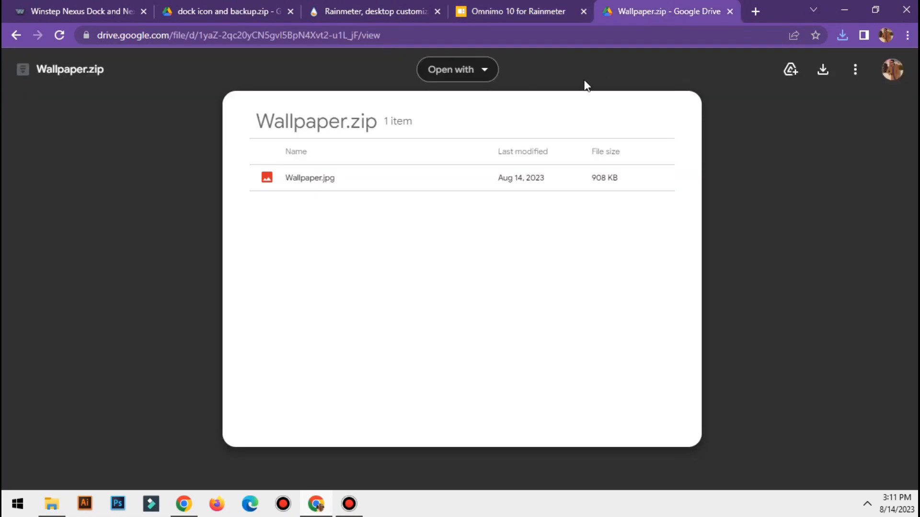
{"action": "left_click", "coordinate": [824, 71]}
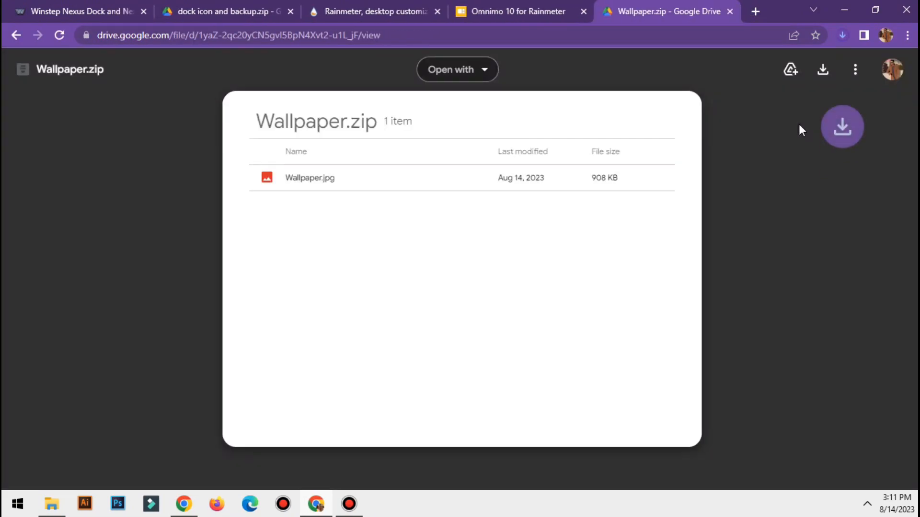
{"action": "left_click", "coordinate": [842, 35]}
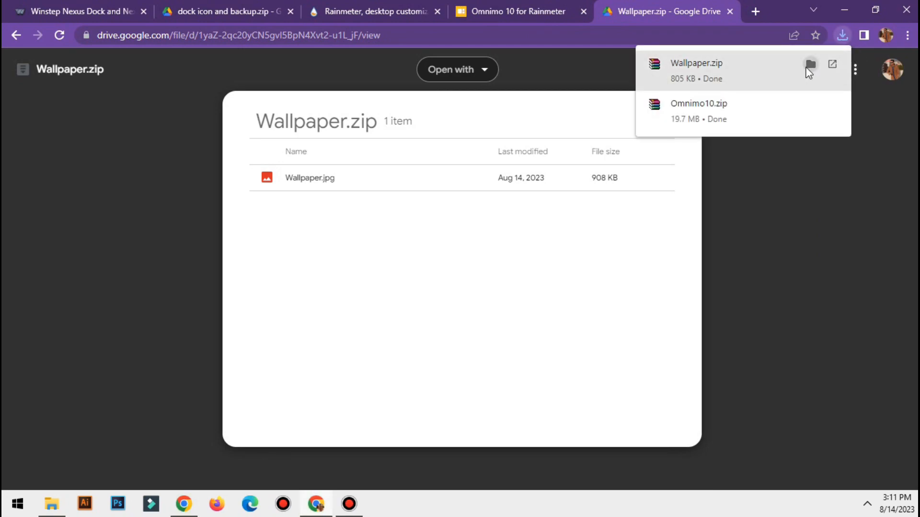
{"action": "left_click", "coordinate": [832, 64]}
{"action": "left_click", "coordinate": [843, 9]}
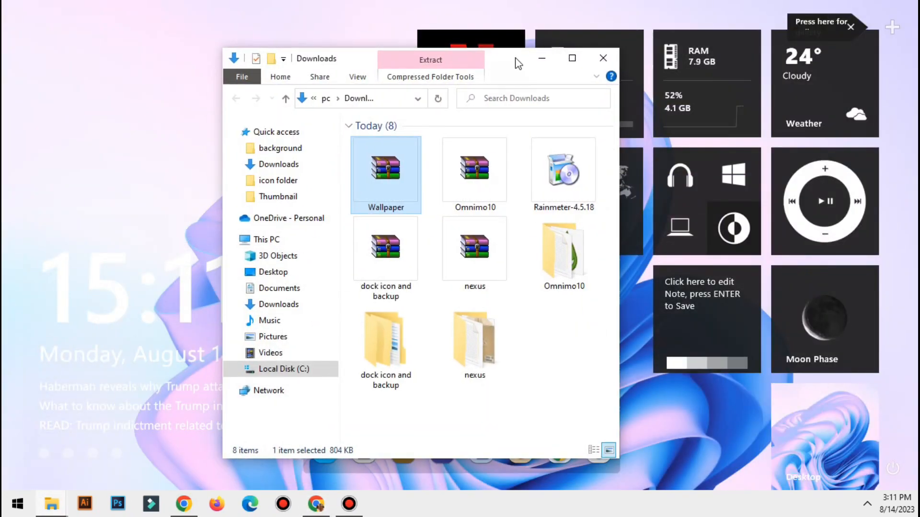
Extract the Wallpaper archive in Downloads into its own folder and open that folder.
{"action": "right_click", "coordinate": [386, 174]}
{"action": "left_click", "coordinate": [430, 240]}
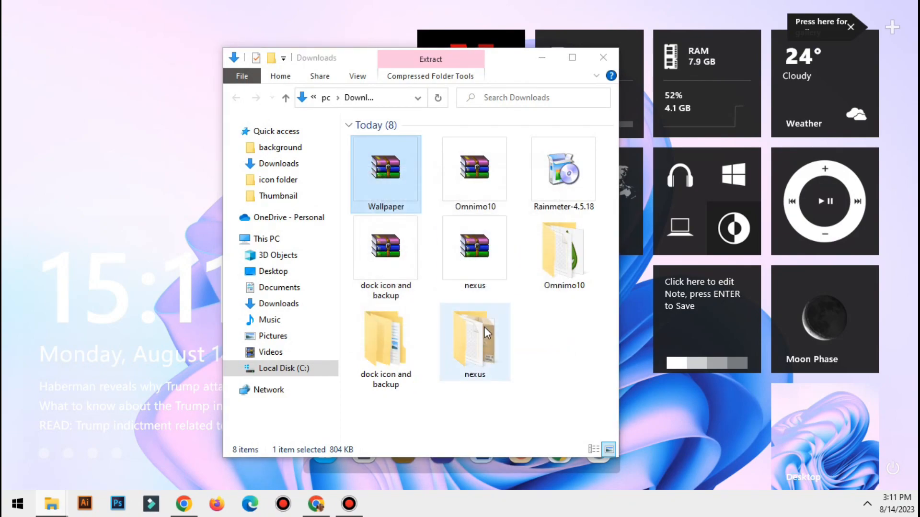
{"action": "double_click", "coordinate": [560, 256]}
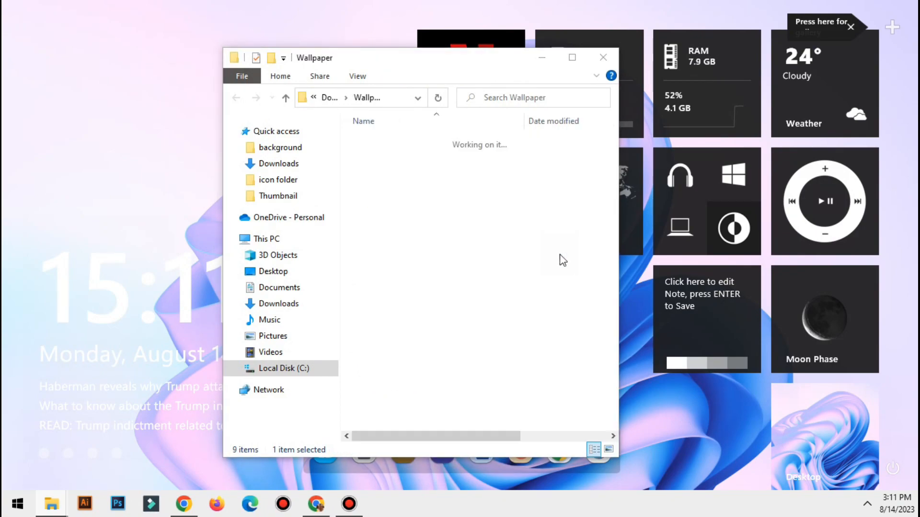
Set the extracted Wallpaper image as the desktop background and close the folder window.
{"action": "left_click", "coordinate": [388, 166]}
{"action": "right_click", "coordinate": [389, 166]}
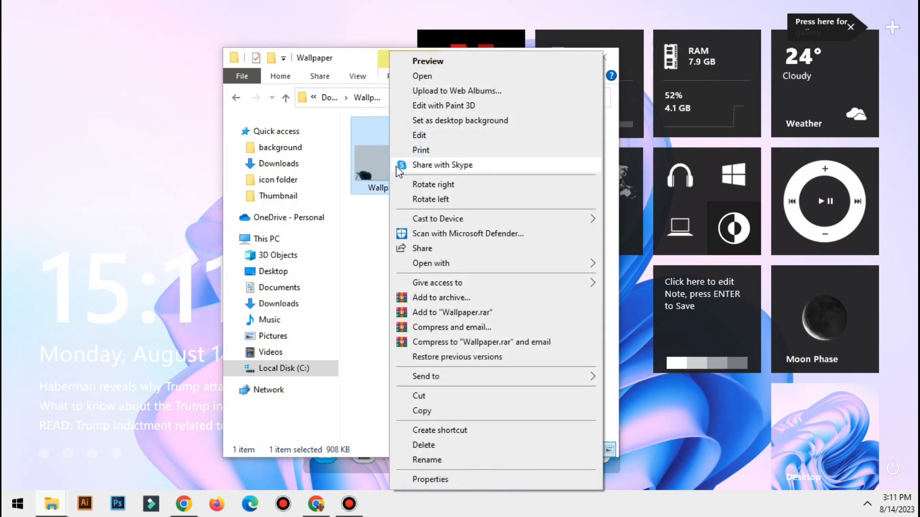
{"action": "left_click", "coordinate": [443, 120]}
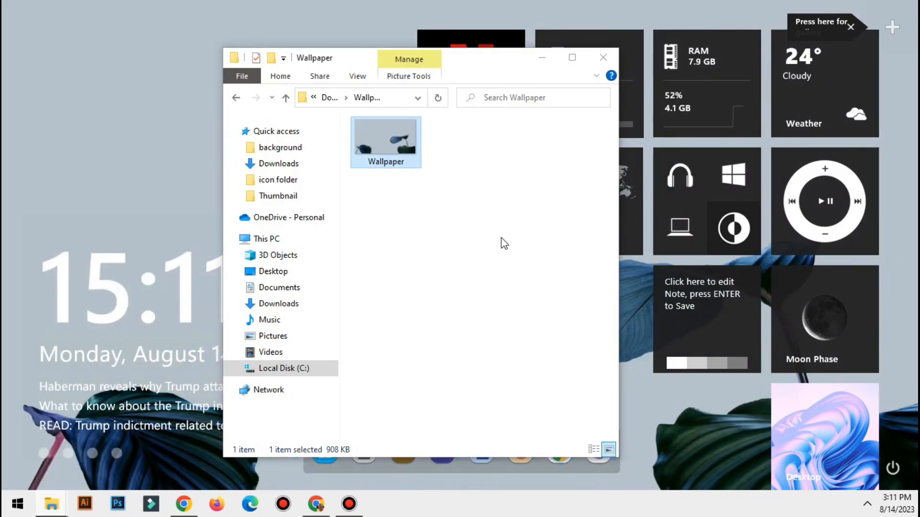
{"action": "left_click", "coordinate": [602, 57]}
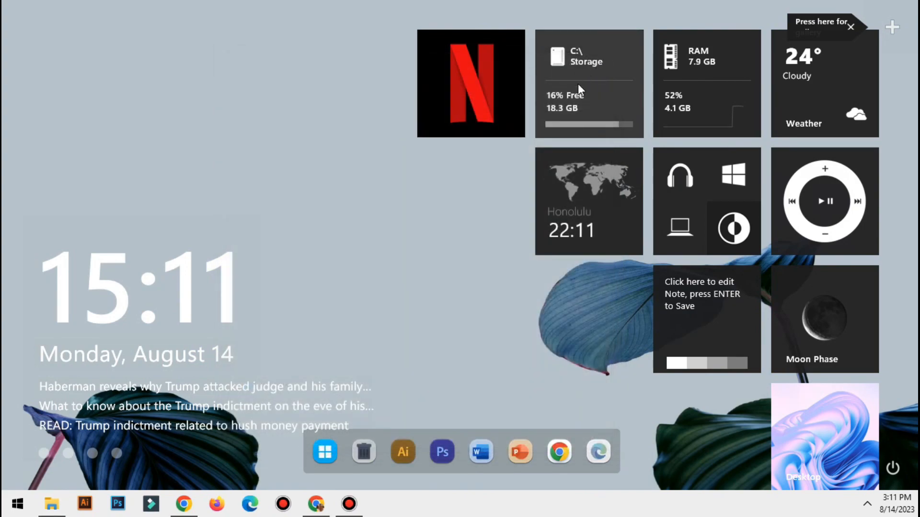
Open the desktop clock's ClockNews skin file for editing in Notepad.
{"action": "right_click", "coordinate": [223, 319]}
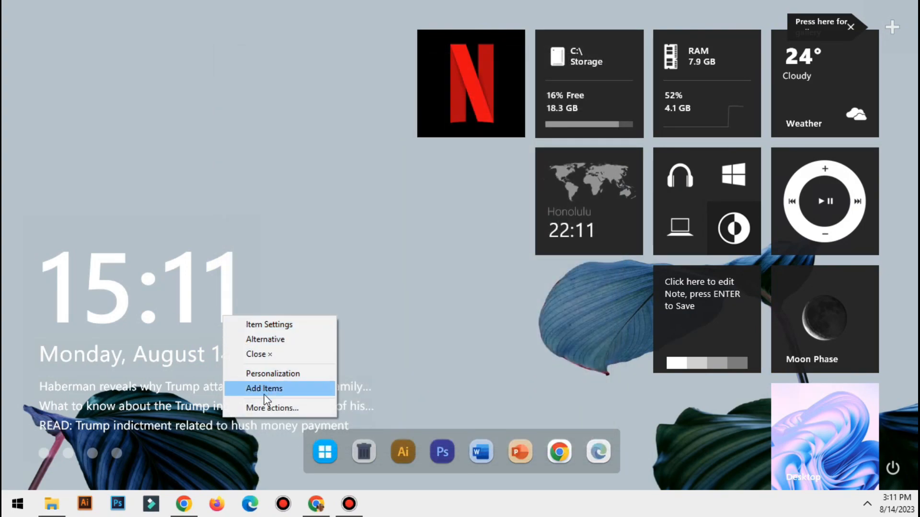
{"action": "left_click", "coordinate": [268, 408]}
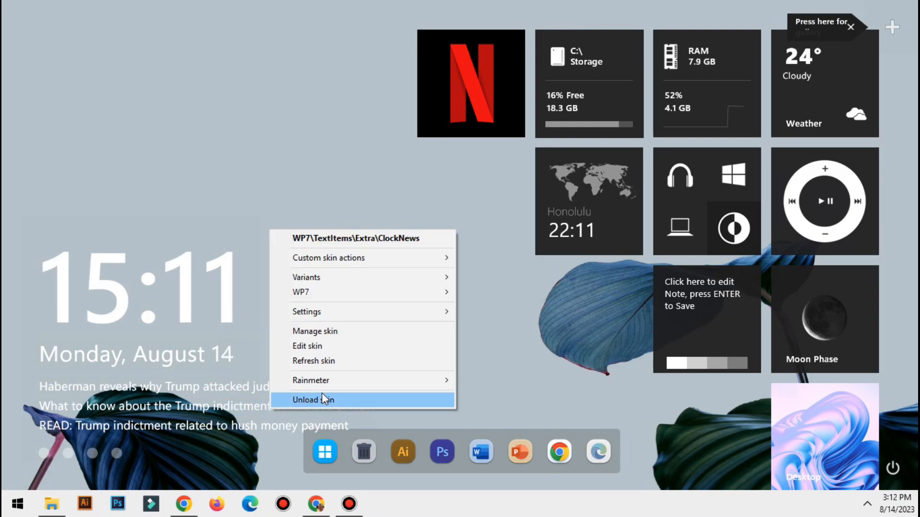
{"action": "left_click", "coordinate": [325, 347]}
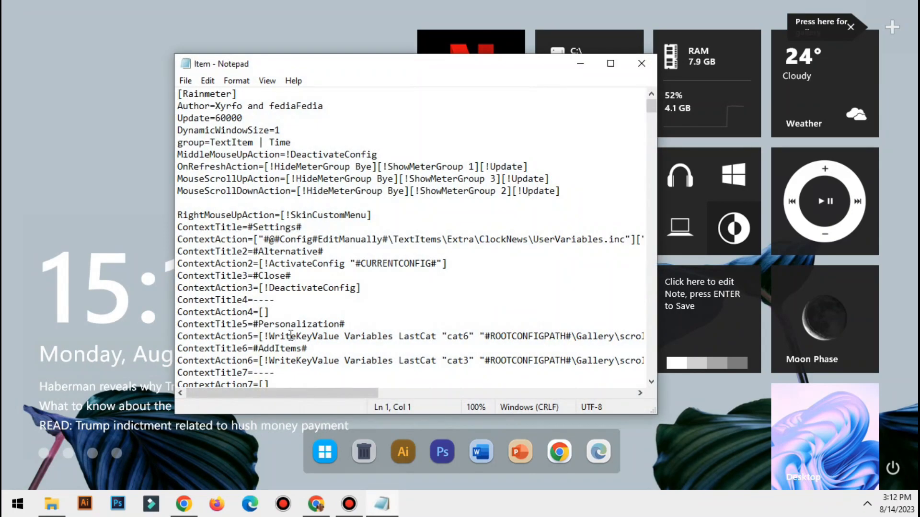
Replace the Format value of the MeasureHours section in the skin file with %I:%M.
{"action": "scroll", "coordinate": [266, 340], "scroll_direction": "down", "scroll_amount": 3}
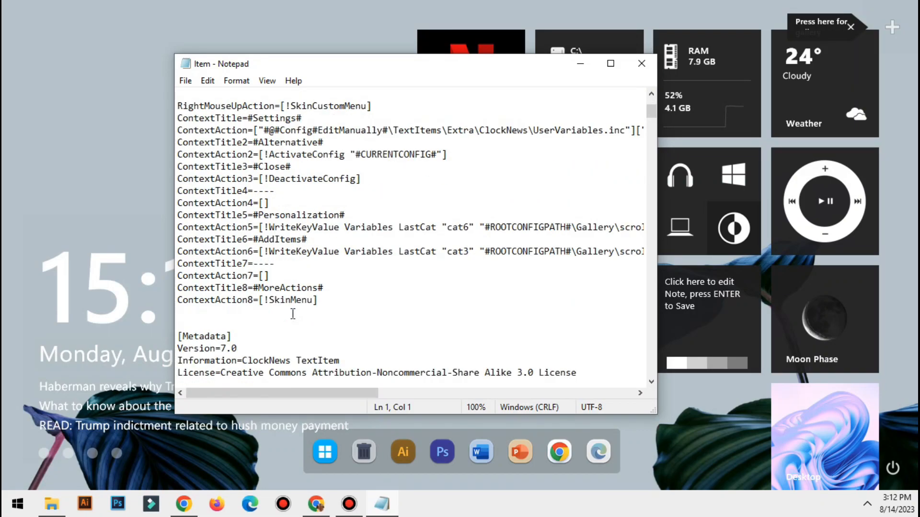
{"action": "scroll", "coordinate": [292, 314], "scroll_direction": "down", "scroll_amount": 5}
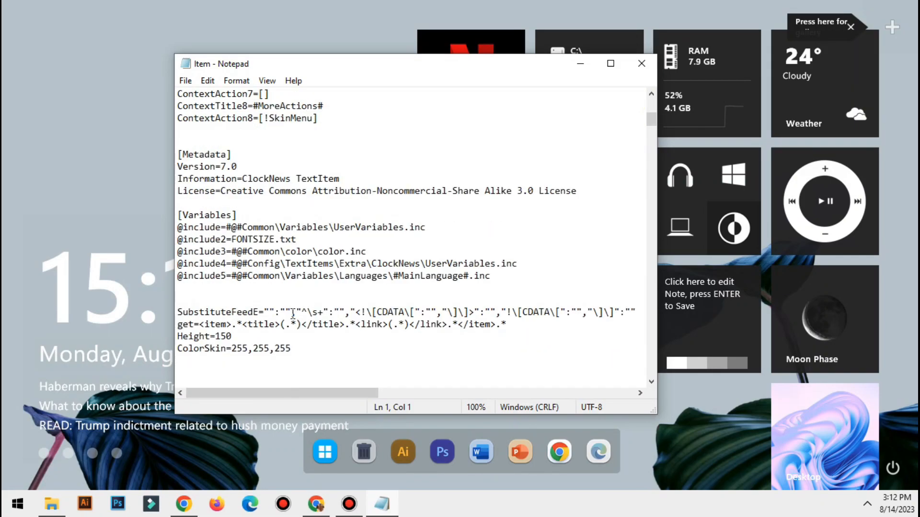
{"action": "scroll", "coordinate": [293, 314], "scroll_direction": "down", "scroll_amount": 2}
{"action": "scroll", "coordinate": [293, 314], "scroll_direction": "down", "scroll_amount": 1}
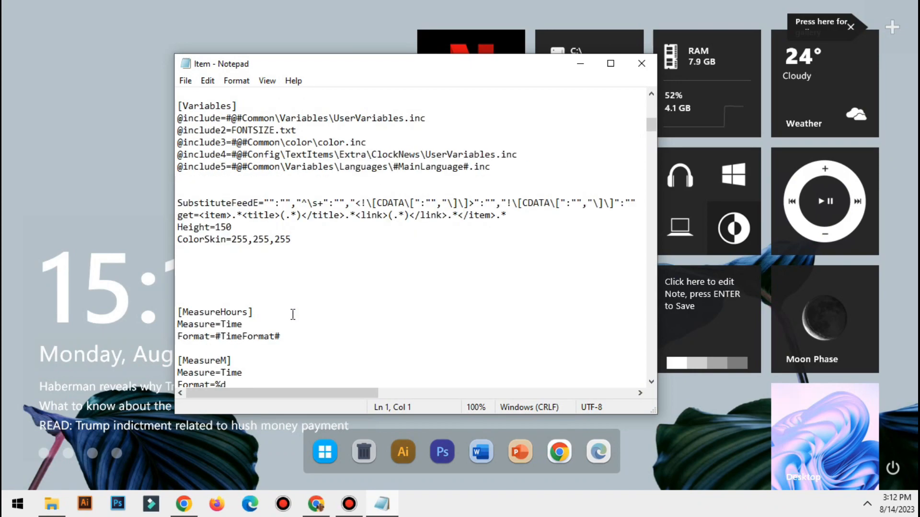
{"action": "left_click_drag", "start_coordinate": [218, 336], "coordinate": [287, 337]}
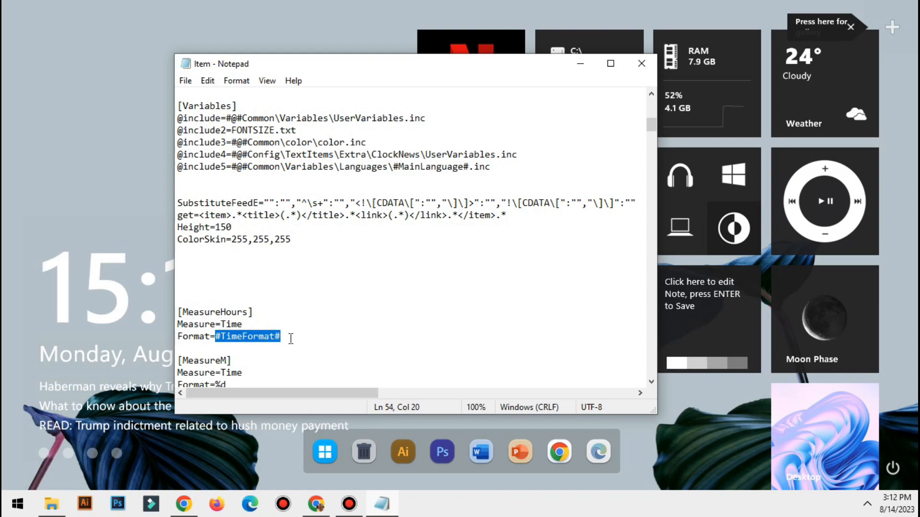
{"action": "type", "text": "%"}
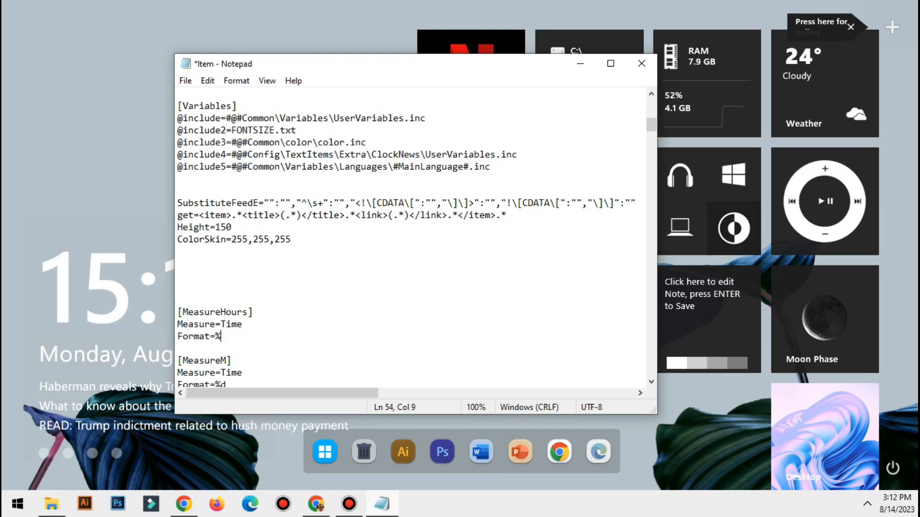
{"action": "type", "text": "I"}
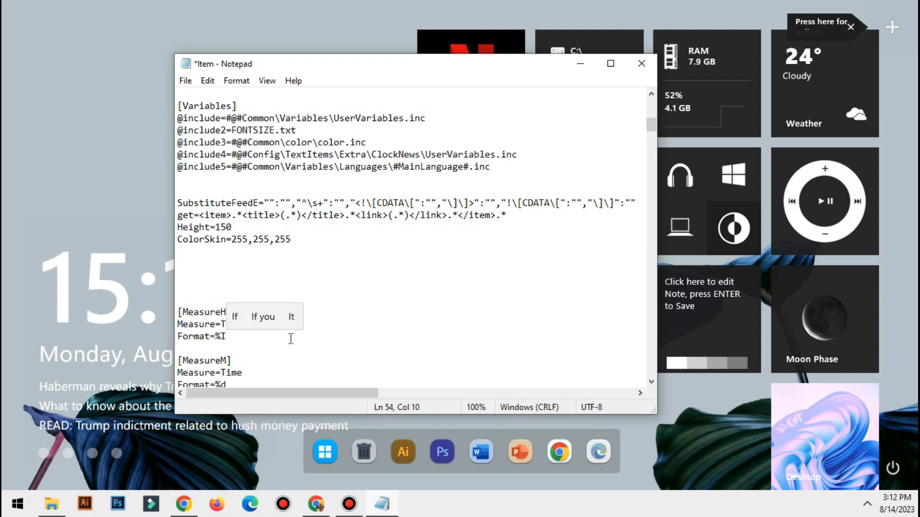
{"action": "type", "text": ":"}
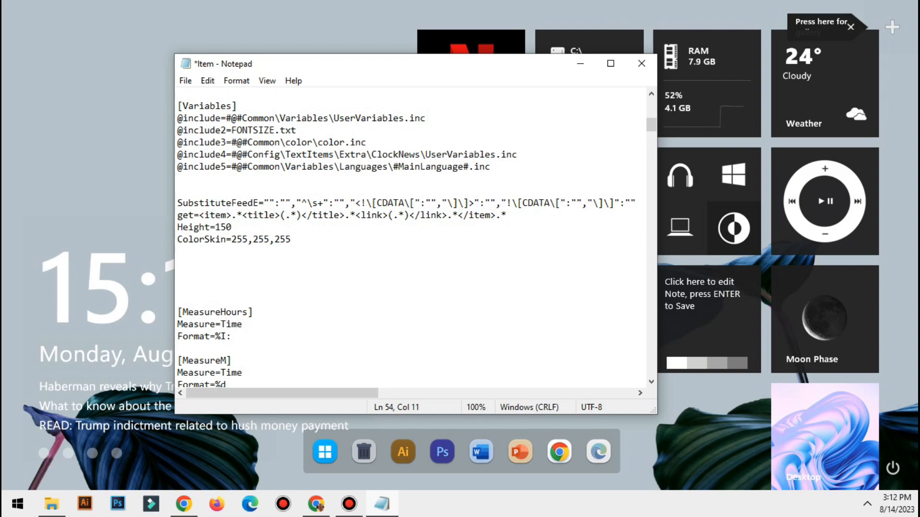
{"action": "type", "text": "%M"}
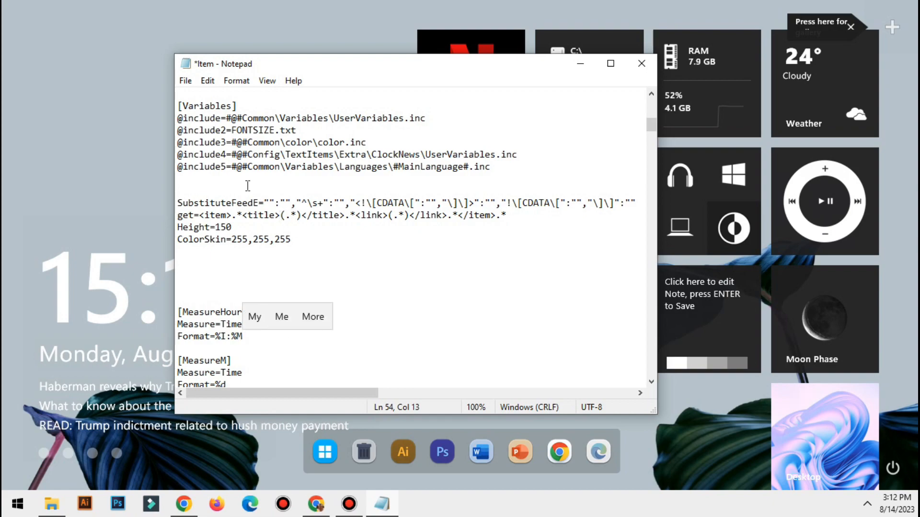
Save and close the skin file, and refresh the ClockNews skin on the desktop.
{"action": "left_click", "coordinate": [186, 82]}
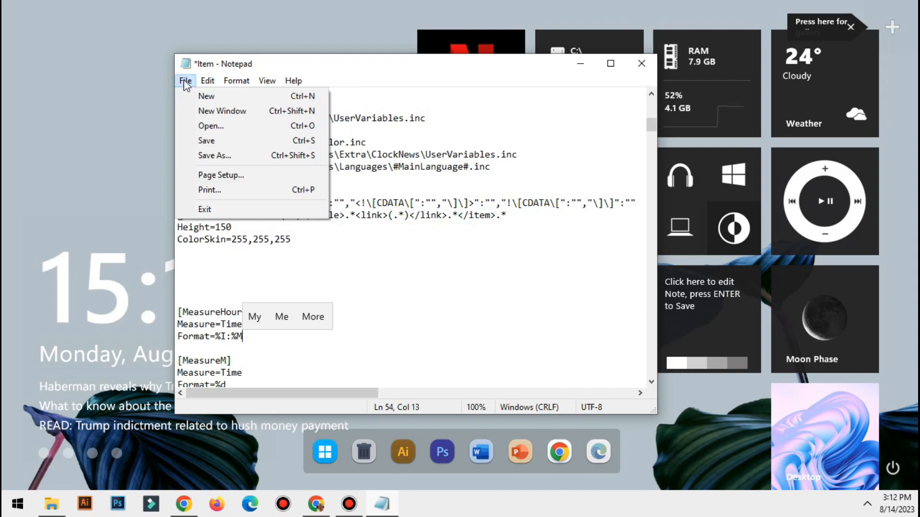
{"action": "left_click", "coordinate": [211, 140]}
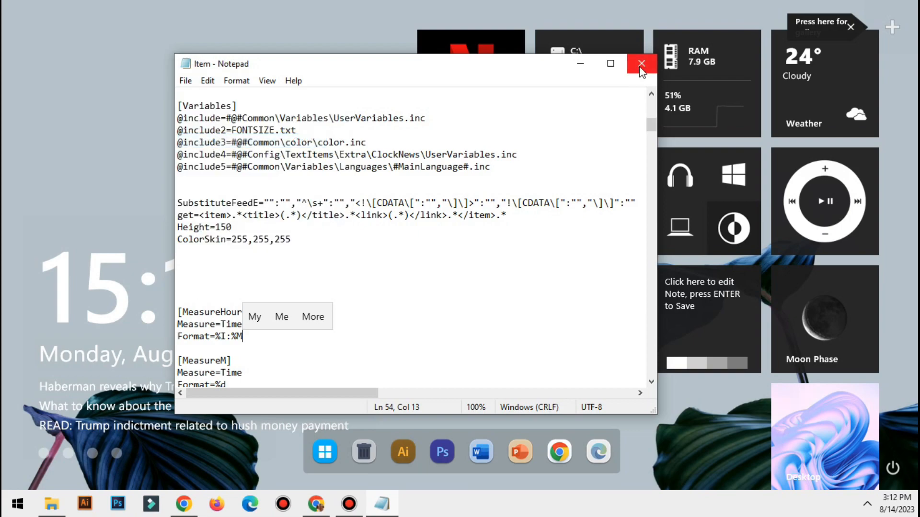
{"action": "left_click", "coordinate": [641, 64]}
{"action": "right_click", "coordinate": [213, 313]}
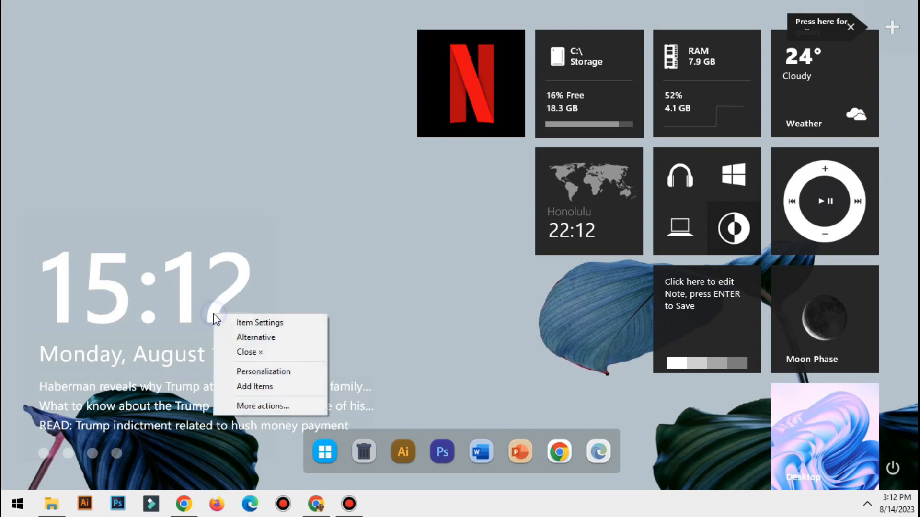
{"action": "left_click", "coordinate": [256, 403]}
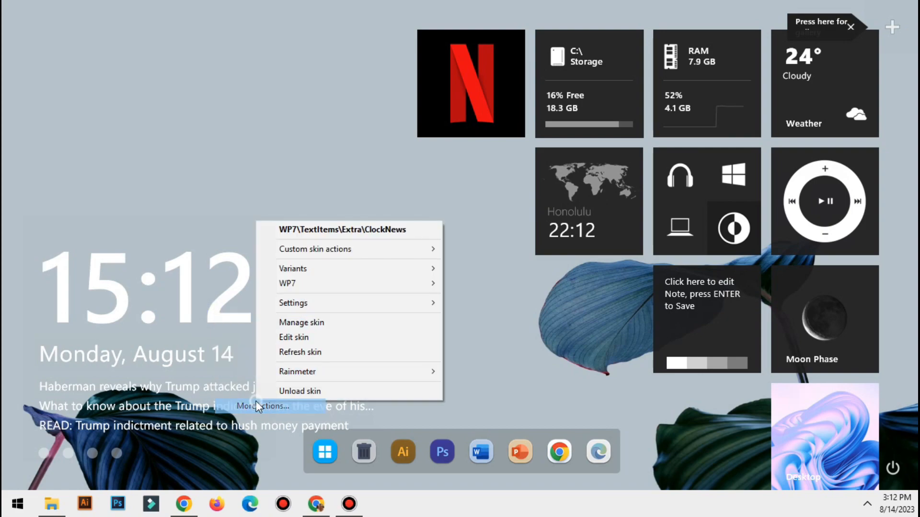
{"action": "left_click", "coordinate": [308, 350]}
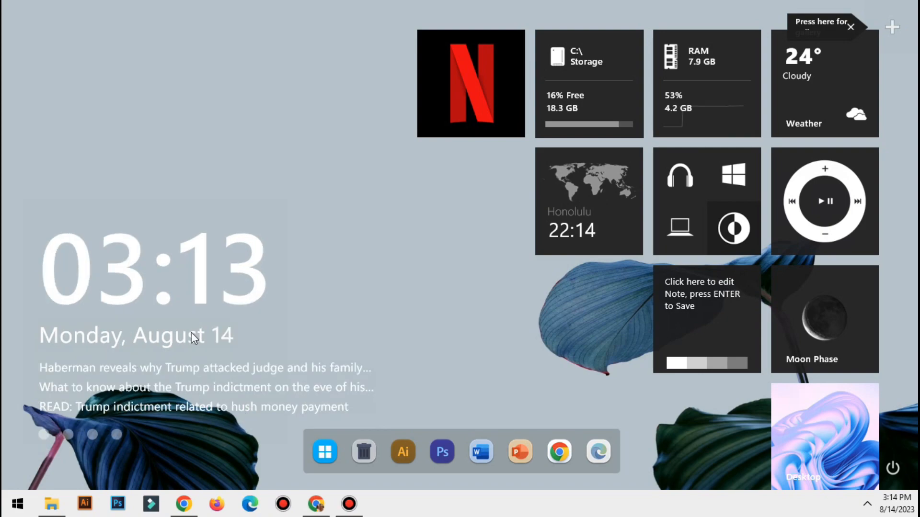
Disable the news headlines in the desktop clock's item settings and apply the change.
{"action": "right_click", "coordinate": [191, 334]}
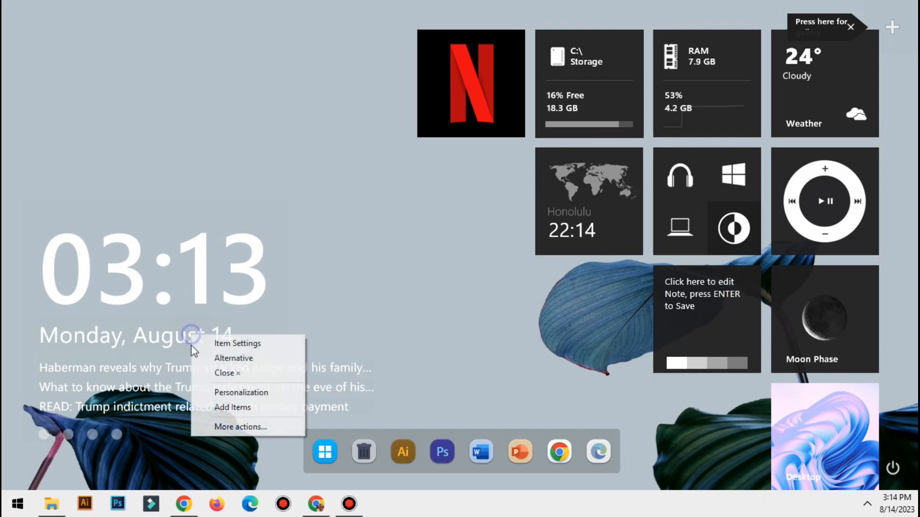
{"action": "left_click", "coordinate": [224, 343]}
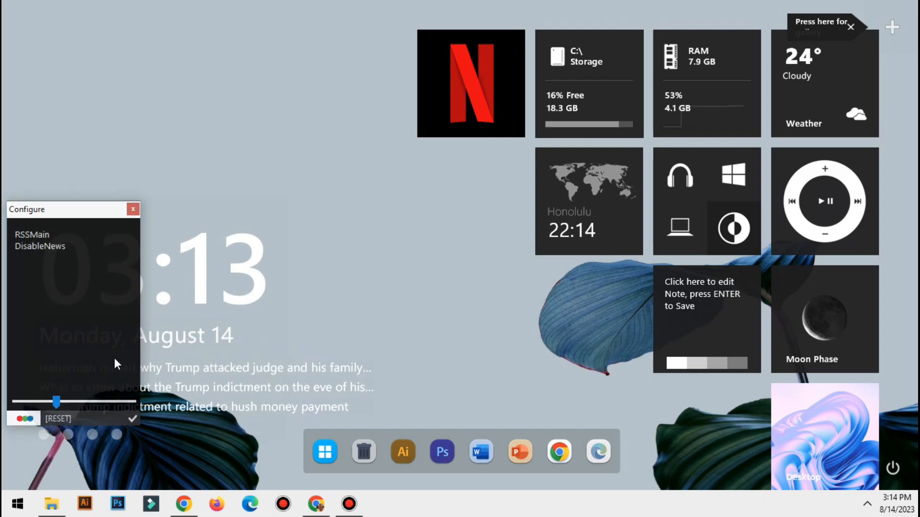
{"action": "left_click", "coordinate": [56, 247]}
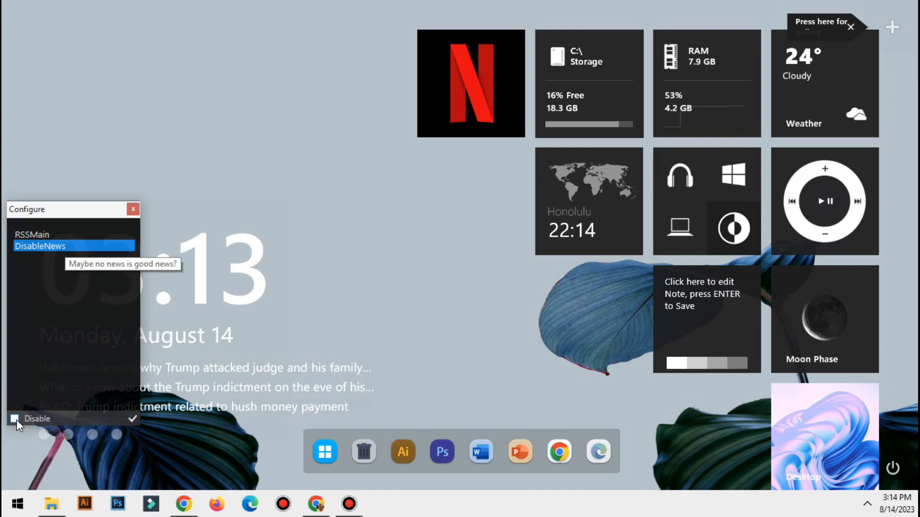
{"action": "left_click", "coordinate": [131, 419]}
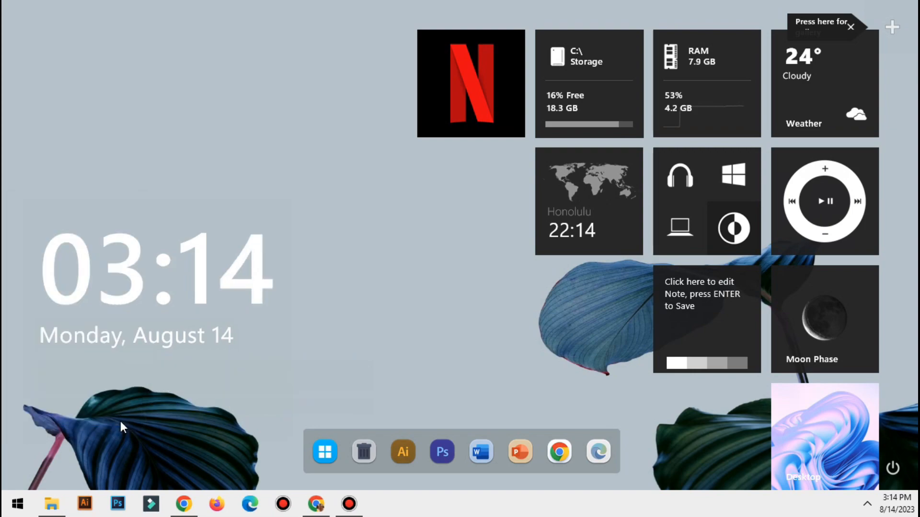
Reduce the desktop clock's size in its item settings and move the clock lower, just above the leaf in the wallpaper.
{"action": "right_click", "coordinate": [202, 265]}
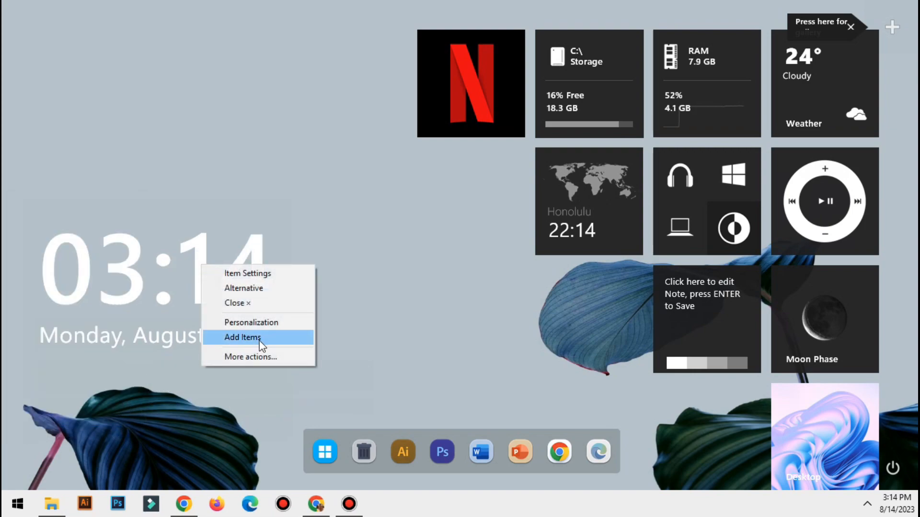
{"action": "left_click", "coordinate": [256, 273]}
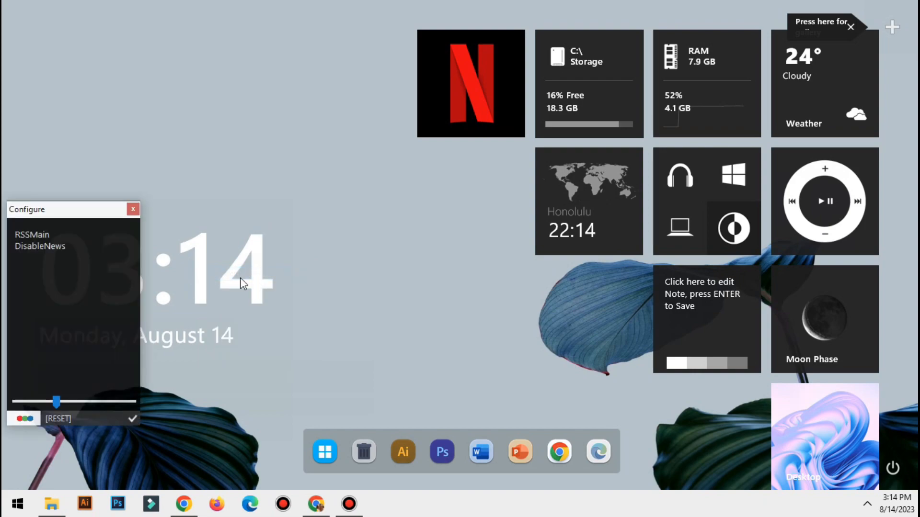
{"action": "left_click", "coordinate": [55, 401]}
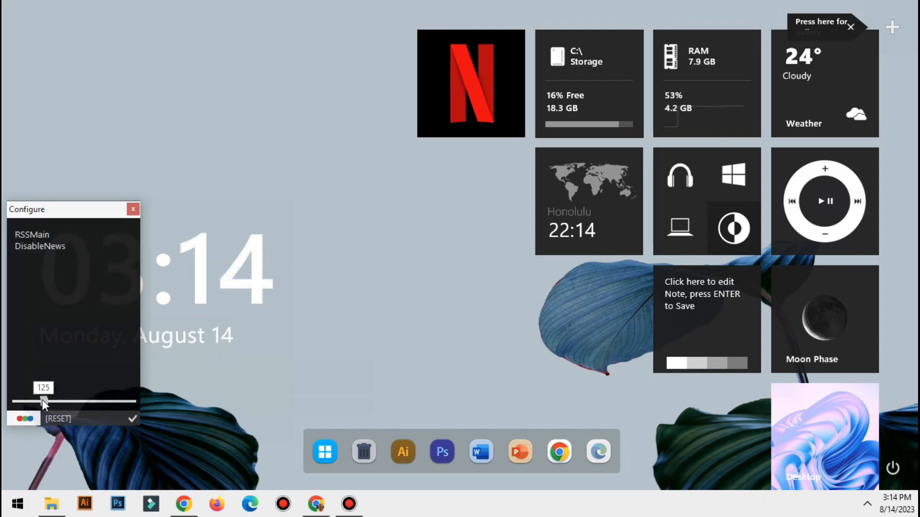
{"action": "left_click_drag", "start_coordinate": [39, 401], "coordinate": [28, 397]}
{"action": "left_click", "coordinate": [132, 418]}
{"action": "left_click_drag", "start_coordinate": [131, 253], "coordinate": [149, 320]}
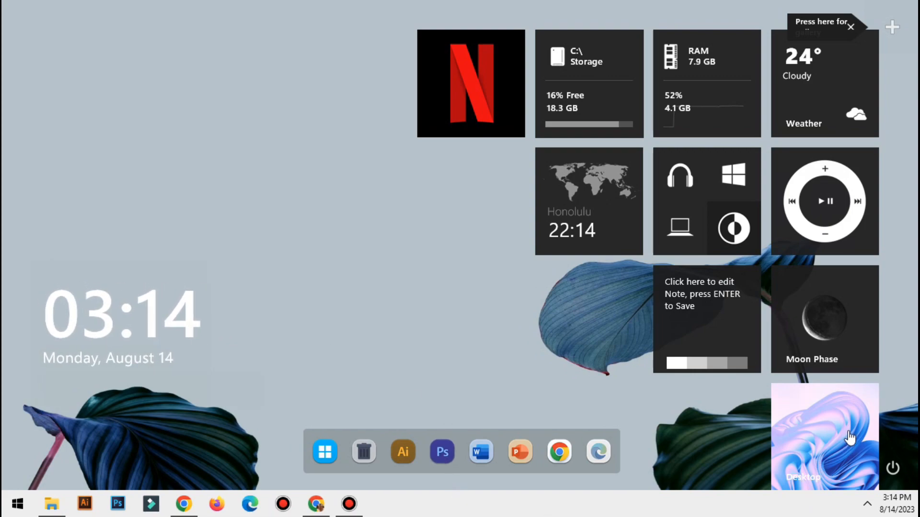
Close the Desktop, Moon Phase, Note and laptop tiles on the desktop.
{"action": "right_click", "coordinate": [809, 433]}
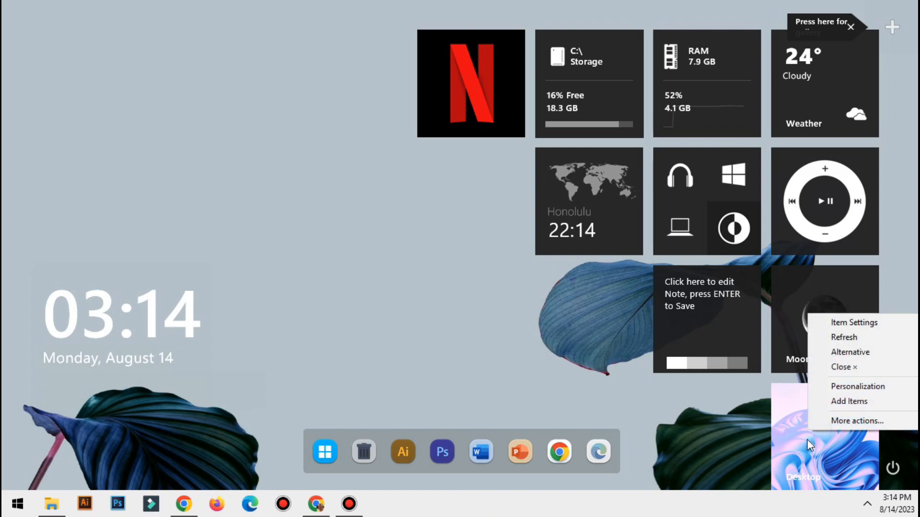
{"action": "left_click", "coordinate": [842, 367]}
{"action": "right_click", "coordinate": [710, 331]}
{"action": "left_click", "coordinate": [746, 403]}
{"action": "right_click", "coordinate": [701, 242]}
{"action": "left_click", "coordinate": [733, 287]}
Close the dark mode, Windows, headphones and media control tiles.
{"action": "right_click", "coordinate": [718, 216]}
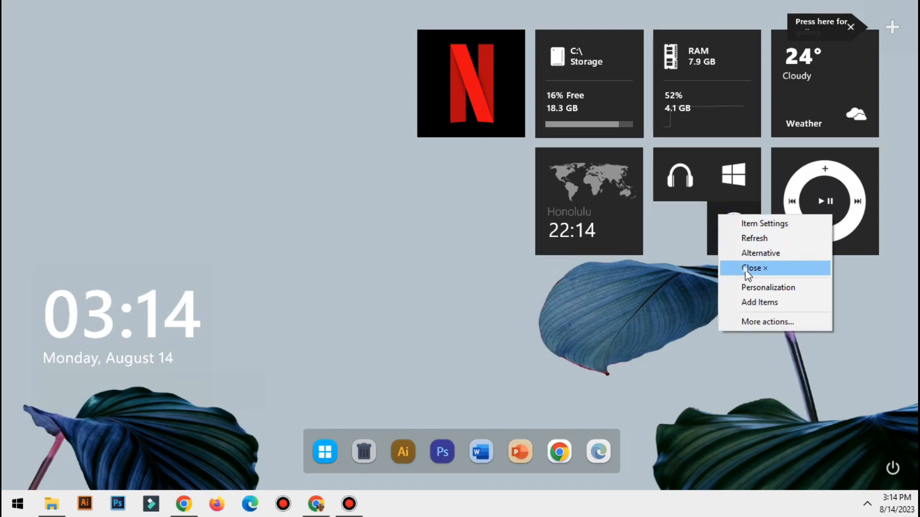
{"action": "left_click", "coordinate": [746, 269]}
{"action": "right_click", "coordinate": [712, 192]}
{"action": "left_click", "coordinate": [733, 244]}
{"action": "right_click", "coordinate": [678, 179]}
{"action": "left_click", "coordinate": [709, 232]}
{"action": "right_click", "coordinate": [771, 231]}
{"action": "left_click", "coordinate": [805, 282]}
Close the remaining Weather, RAM, C: Storage, Honolulu world clock and Netflix tiles.
{"action": "right_click", "coordinate": [780, 123]}
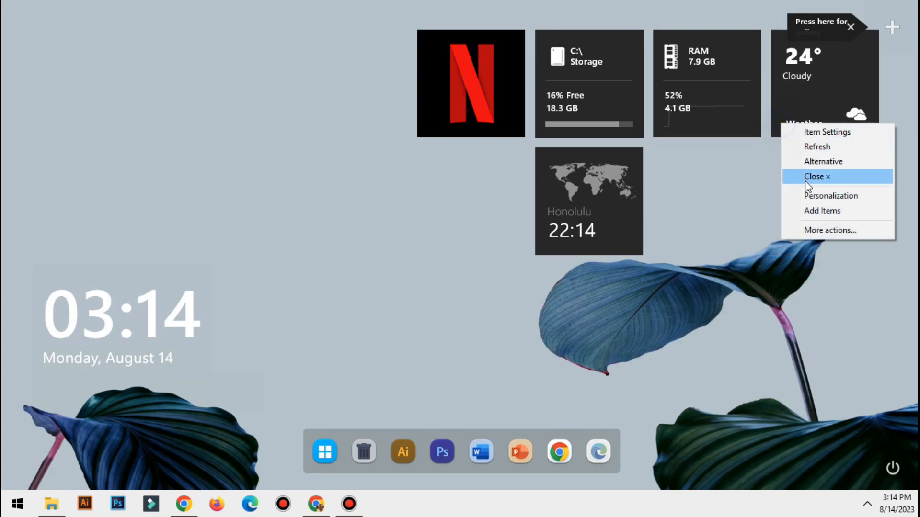
{"action": "left_click", "coordinate": [805, 177]}
{"action": "right_click", "coordinate": [729, 105]}
{"action": "left_click", "coordinate": [755, 159]}
{"action": "right_click", "coordinate": [613, 73]}
{"action": "left_click", "coordinate": [653, 129]}
{"action": "right_click", "coordinate": [583, 181]}
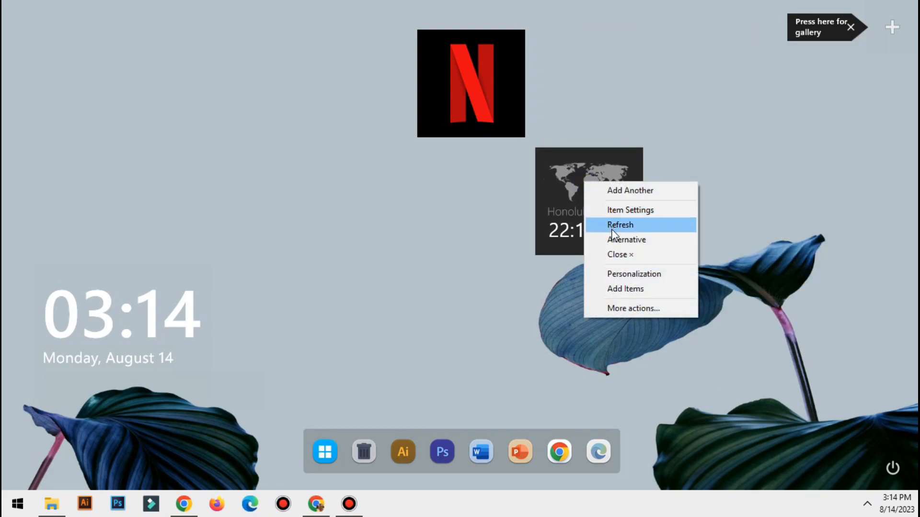
{"action": "left_click", "coordinate": [620, 254]}
{"action": "right_click", "coordinate": [524, 99]}
{"action": "left_click", "coordinate": [556, 152]}
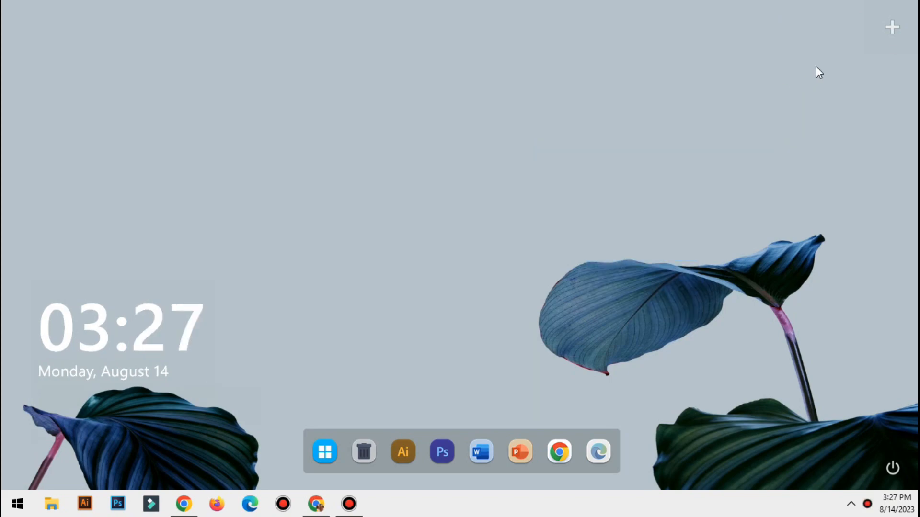
Add the Brightness and Weather panels from Omnimo's Essential Panels gallery and move the Weather tile next to the Brightness tile.
{"action": "left_click", "coordinate": [891, 28]}
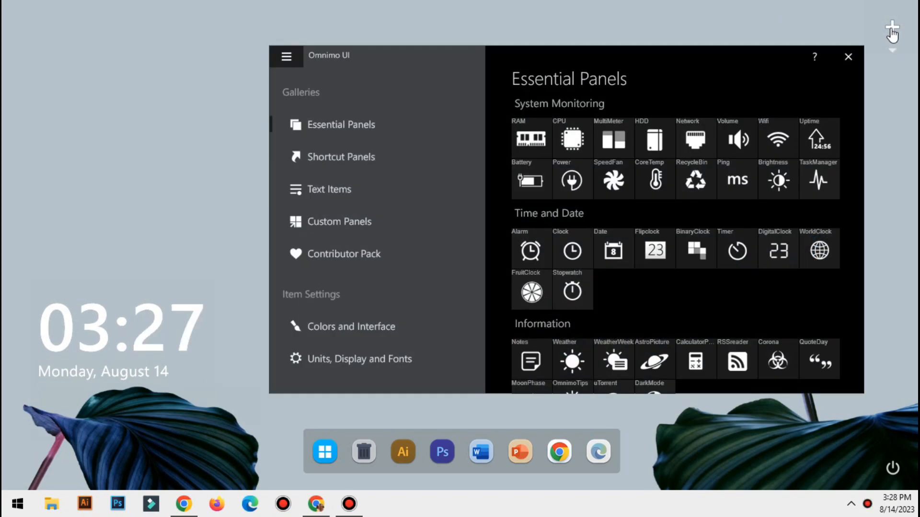
{"action": "left_click", "coordinate": [763, 180]}
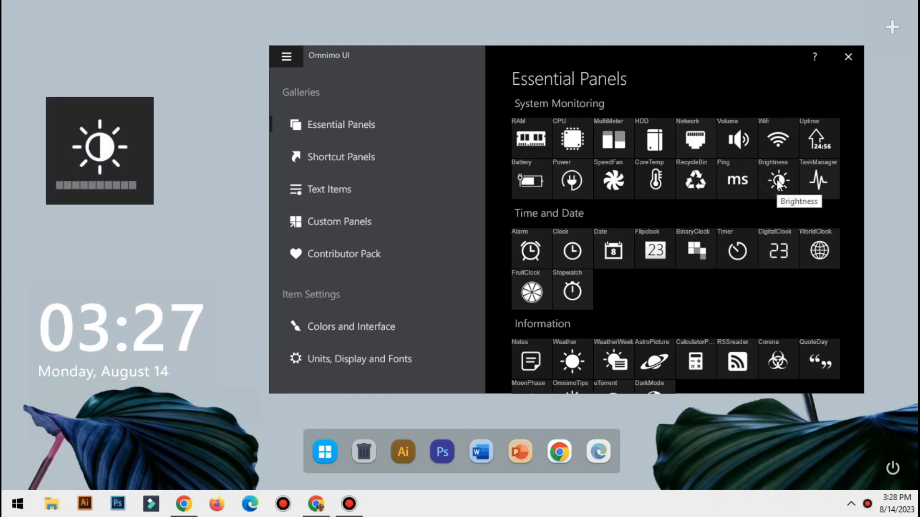
{"action": "left_click_drag", "start_coordinate": [534, 54], "coordinate": [531, 35]}
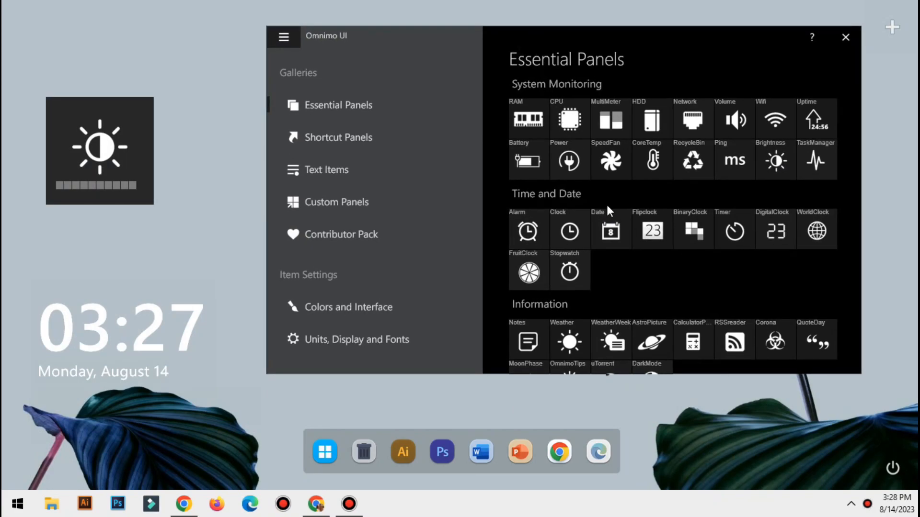
{"action": "scroll", "coordinate": [578, 243], "scroll_direction": "down", "scroll_amount": 2}
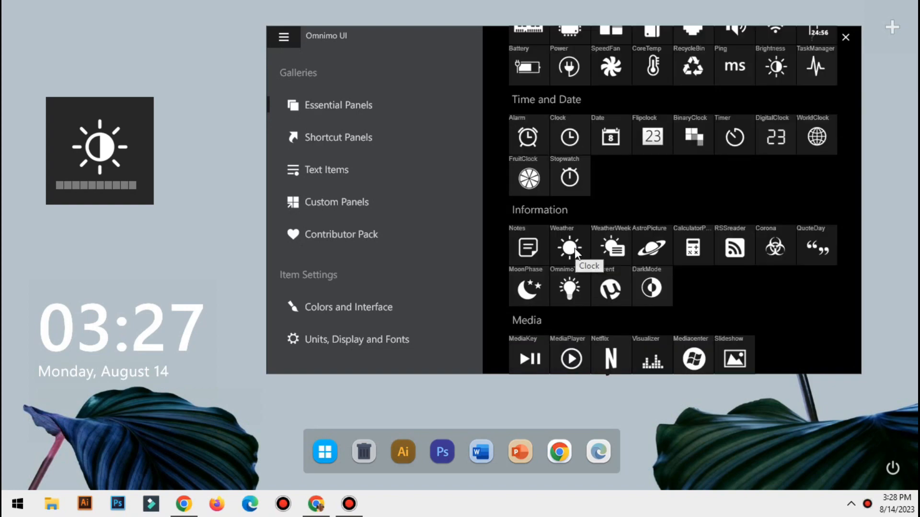
{"action": "left_click", "coordinate": [569, 247]}
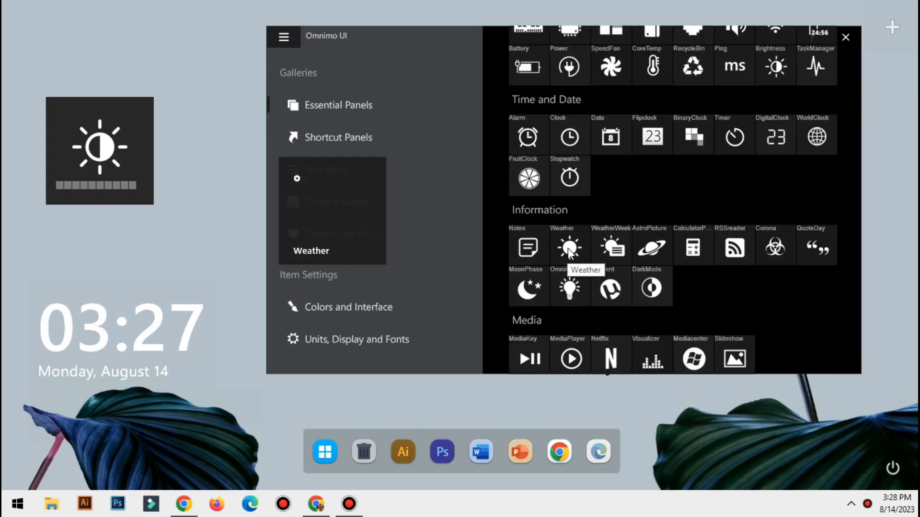
{"action": "left_click_drag", "start_coordinate": [349, 197], "coordinate": [160, 125]}
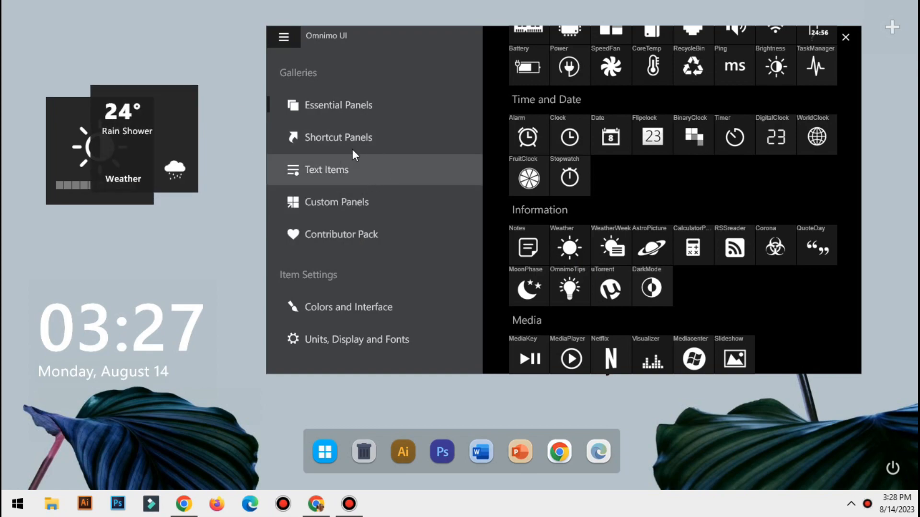
Add the Excel and OneNote tiles from Omnimo's Shortcut Panels gallery.
{"action": "left_click", "coordinate": [327, 139]}
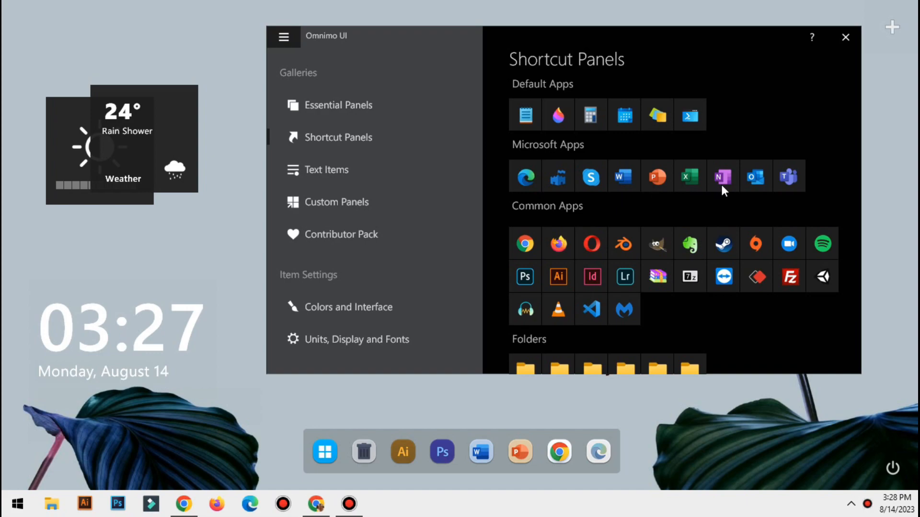
{"action": "left_click", "coordinate": [692, 185]}
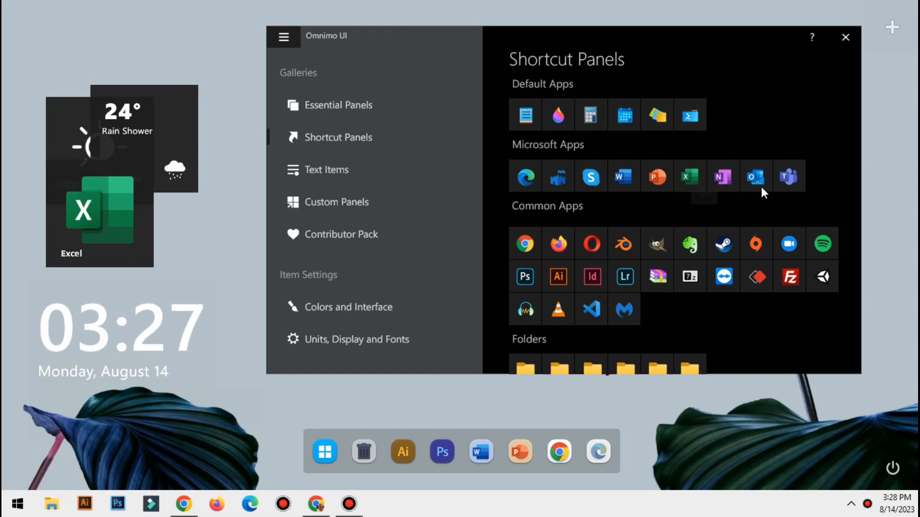
{"action": "left_click", "coordinate": [723, 177]}
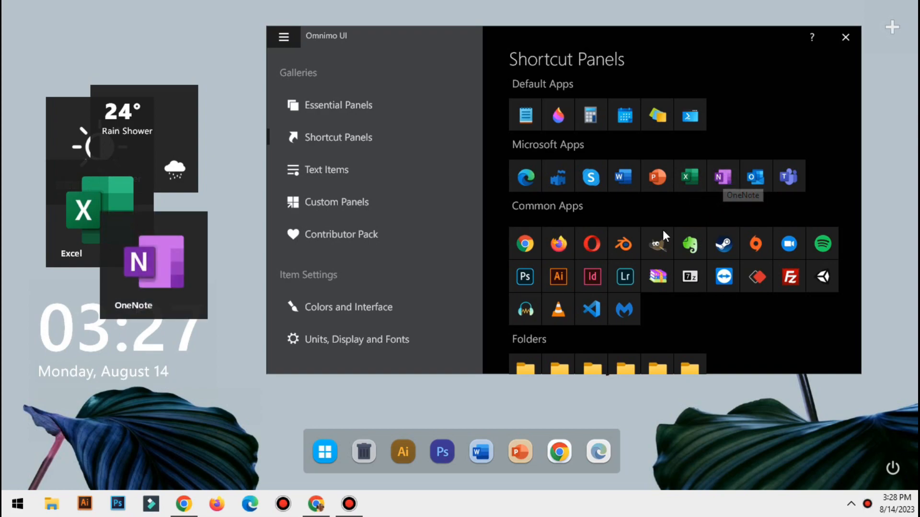
Add the InDesign, Lightroom, Zoom and VLC tiles from the Common Apps group of Omnimo's Shortcut Panels.
{"action": "left_click", "coordinate": [592, 278]}
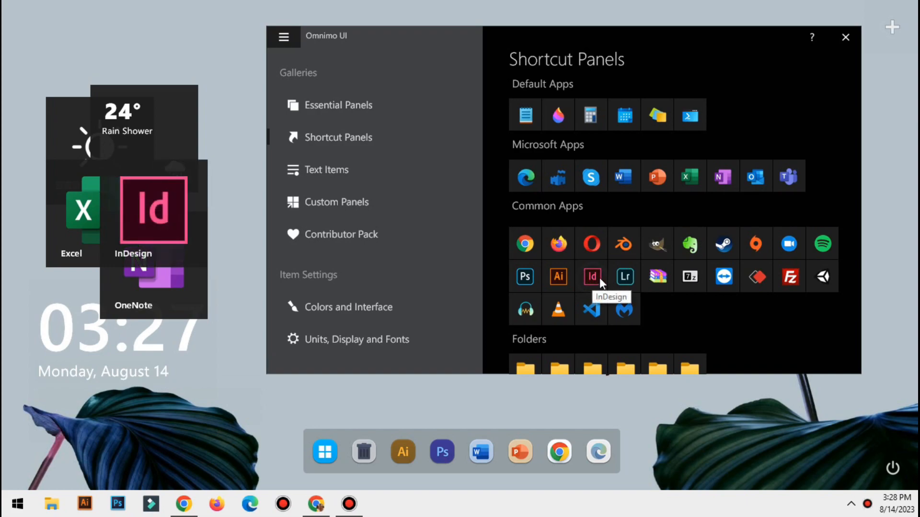
{"action": "left_click", "coordinate": [623, 277]}
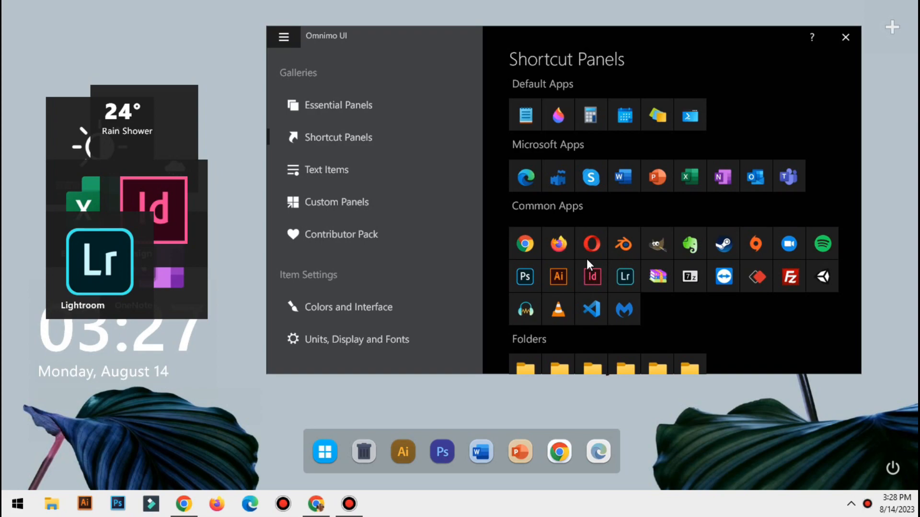
{"action": "left_click", "coordinate": [788, 245]}
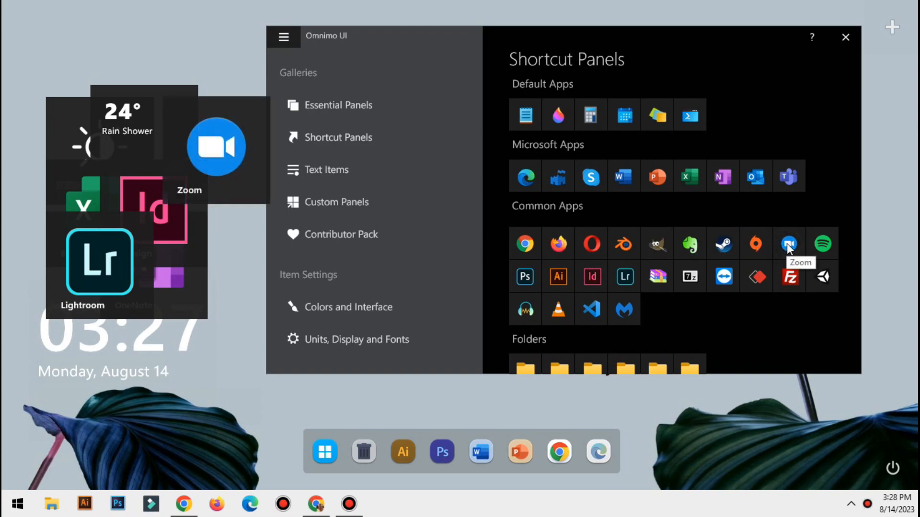
{"action": "left_click", "coordinate": [557, 312]}
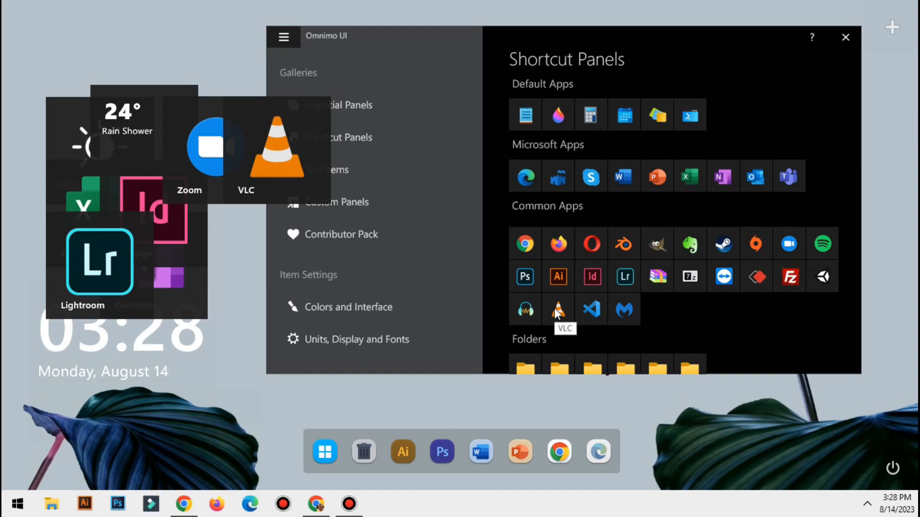
Add the LinkedIn, YouTube and Google tiles from the Common Websites group and close the Omnimo gallery.
{"action": "scroll", "coordinate": [642, 258], "scroll_direction": "down", "scroll_amount": 3}
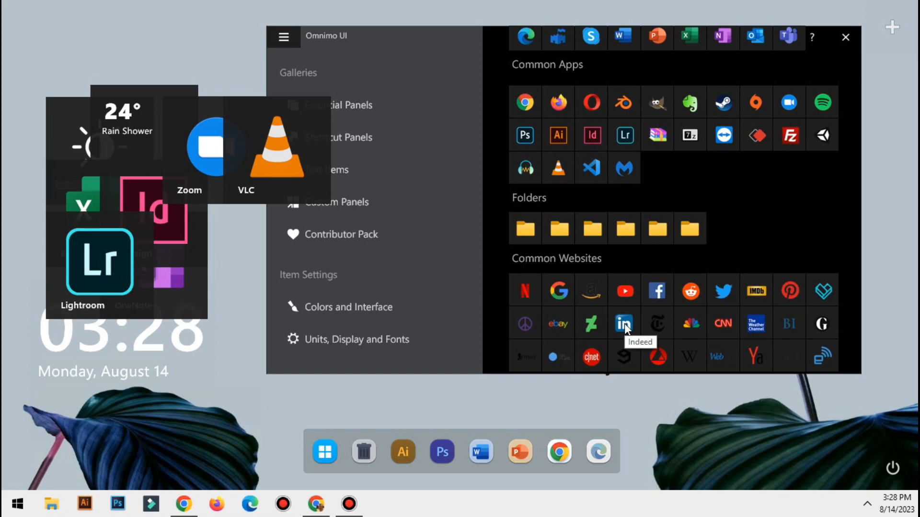
{"action": "left_click", "coordinate": [625, 324]}
{"action": "left_click", "coordinate": [625, 292]}
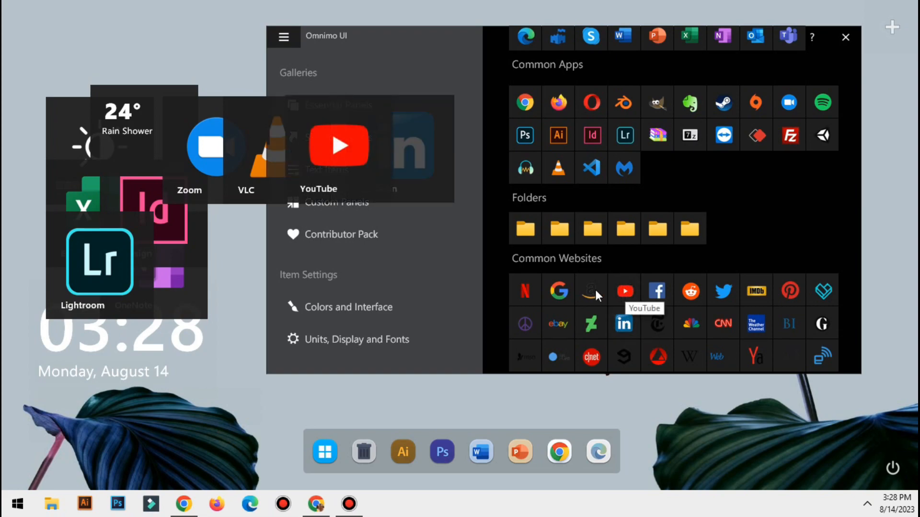
{"action": "left_click", "coordinate": [559, 291]}
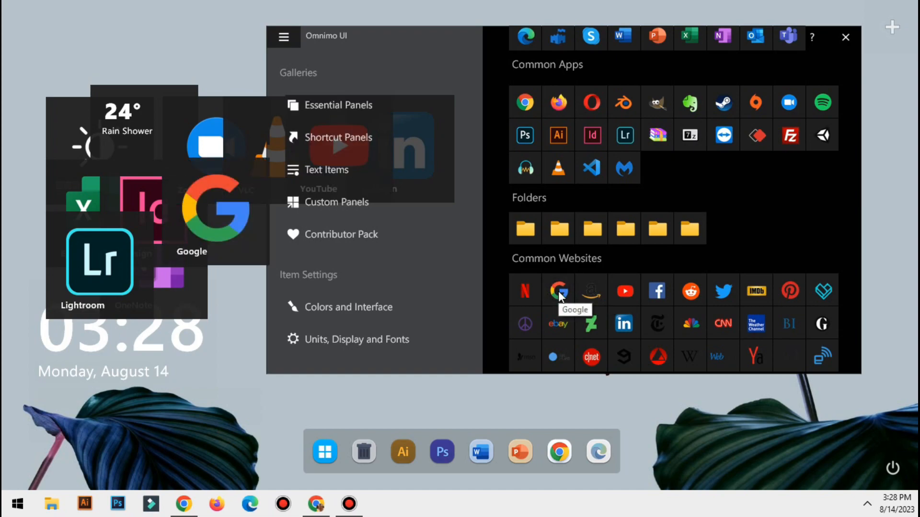
{"action": "scroll", "coordinate": [622, 324], "scroll_direction": "up", "scroll_amount": 3}
{"action": "left_click", "coordinate": [845, 37]}
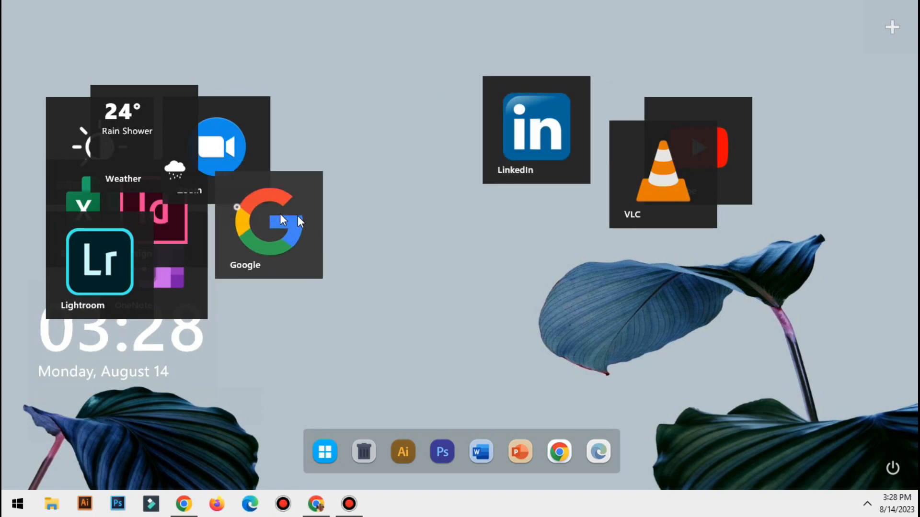
Move the stacked tiles away from the Brightness tile and spread them over the empty desktop area.
{"action": "left_click_drag", "start_coordinate": [114, 241], "coordinate": [384, 220]}
{"action": "left_click_drag", "start_coordinate": [221, 147], "coordinate": [646, 171]}
{"action": "left_click_drag", "start_coordinate": [144, 205], "coordinate": [611, 206]}
{"action": "left_click_drag", "start_coordinate": [142, 236], "coordinate": [457, 243]}
{"action": "left_click_drag", "start_coordinate": [96, 216], "coordinate": [377, 253]}
Switch the Brightness tile to its flat alternative layout and place it above the clock.
{"action": "left_click_drag", "start_coordinate": [116, 140], "coordinate": [177, 118]}
{"action": "right_click", "coordinate": [177, 118]}
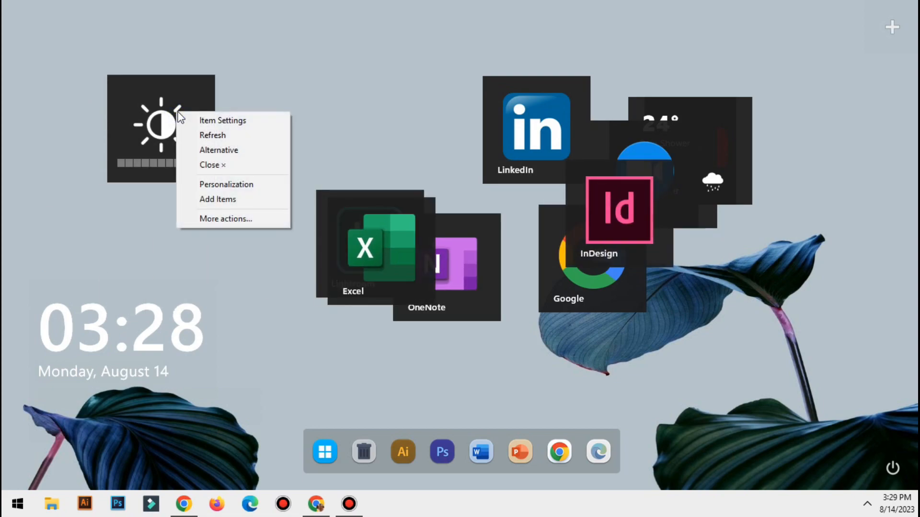
{"action": "left_click", "coordinate": [208, 153]}
{"action": "left_click_drag", "start_coordinate": [154, 113], "coordinate": [99, 157]}
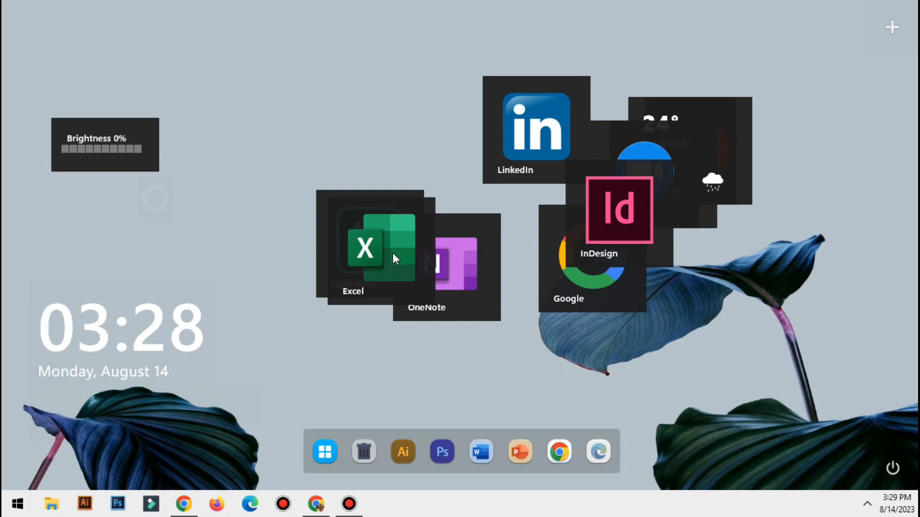
Switch the Excel and OneNote tiles to their small alternative and place them side by side below the Brightness tile.
{"action": "left_click_drag", "start_coordinate": [373, 237], "coordinate": [89, 206]}
{"action": "right_click", "coordinate": [292, 203]}
{"action": "left_click", "coordinate": [332, 240]}
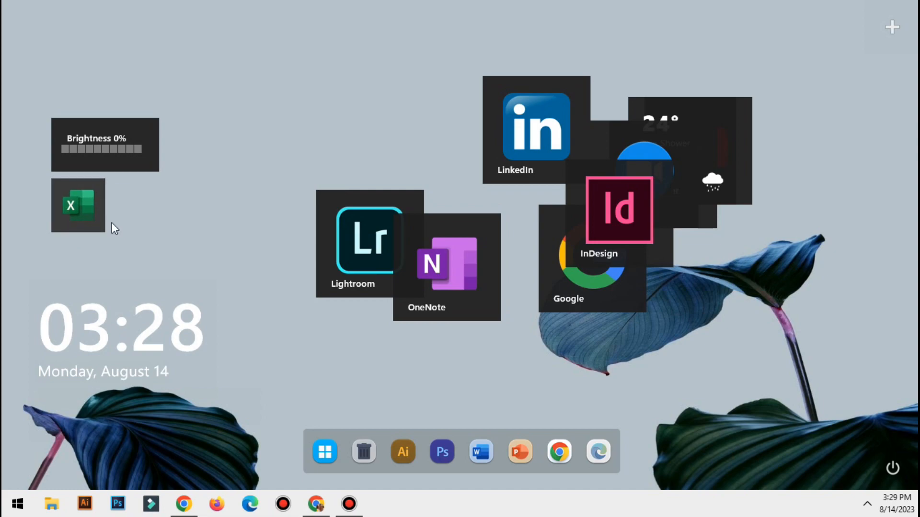
{"action": "left_click_drag", "start_coordinate": [448, 280], "coordinate": [264, 238]}
{"action": "right_click", "coordinate": [296, 268]}
{"action": "left_click", "coordinate": [296, 266]}
{"action": "left_click_drag", "start_coordinate": [240, 206], "coordinate": [138, 213]}
Switch the Lightroom and InDesign tiles to their small alternative and place them below the Excel and OneNote tiles.
{"action": "left_click_drag", "start_coordinate": [361, 236], "coordinate": [80, 254]}
{"action": "right_click", "coordinate": [309, 214]}
{"action": "left_click", "coordinate": [330, 249]}
{"action": "right_click", "coordinate": [377, 235]}
{"action": "left_click_drag", "start_coordinate": [617, 216], "coordinate": [141, 266]}
{"action": "left_click", "coordinate": [398, 270]}
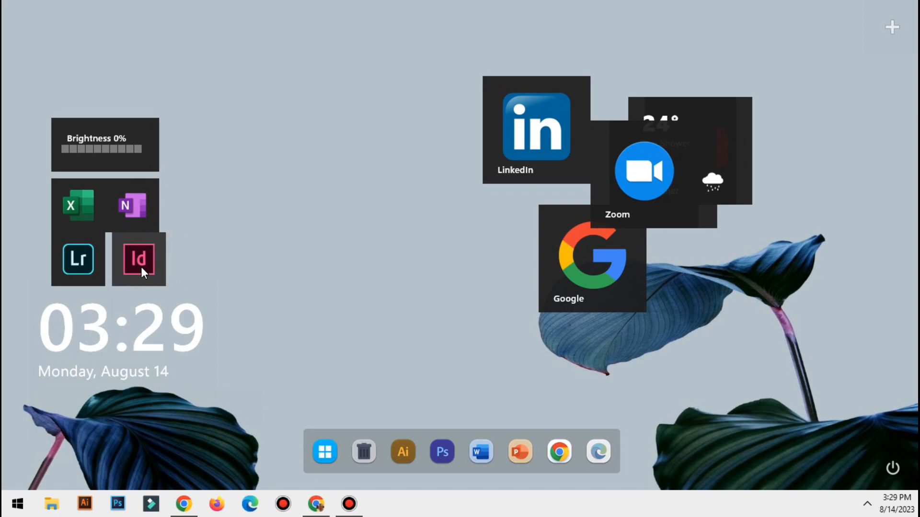
Pull the overlapping LinkedIn, Zoom, VLC and Weather tiles apart on the desktop.
{"action": "left_click_drag", "start_coordinate": [543, 134], "coordinate": [363, 197]}
{"action": "left_click_drag", "start_coordinate": [669, 161], "coordinate": [531, 128]}
{"action": "left_click_drag", "start_coordinate": [383, 186], "coordinate": [447, 206]}
{"action": "left_click_drag", "start_coordinate": [675, 160], "coordinate": [764, 220]}
{"action": "left_click_drag", "start_coordinate": [662, 171], "coordinate": [613, 169]}
Switch the Zoom and VLC tiles to their small alternative and line them up beside the Brightness tile.
{"action": "left_click_drag", "start_coordinate": [488, 178], "coordinate": [285, 201]}
{"action": "right_click", "coordinate": [301, 166]}
{"action": "left_click", "coordinate": [321, 203]}
{"action": "left_click_drag", "start_coordinate": [283, 152], "coordinate": [198, 151]}
{"action": "left_click_drag", "start_coordinate": [421, 211], "coordinate": [412, 219]}
{"action": "right_click", "coordinate": [342, 140]}
{"action": "left_click_drag", "start_coordinate": [606, 176], "coordinate": [262, 146]}
{"action": "left_click", "coordinate": [364, 177]}
Switch the LinkedIn and YouTube tiles to their small alternative and line them up after the VLC tile.
{"action": "right_click", "coordinate": [402, 211]}
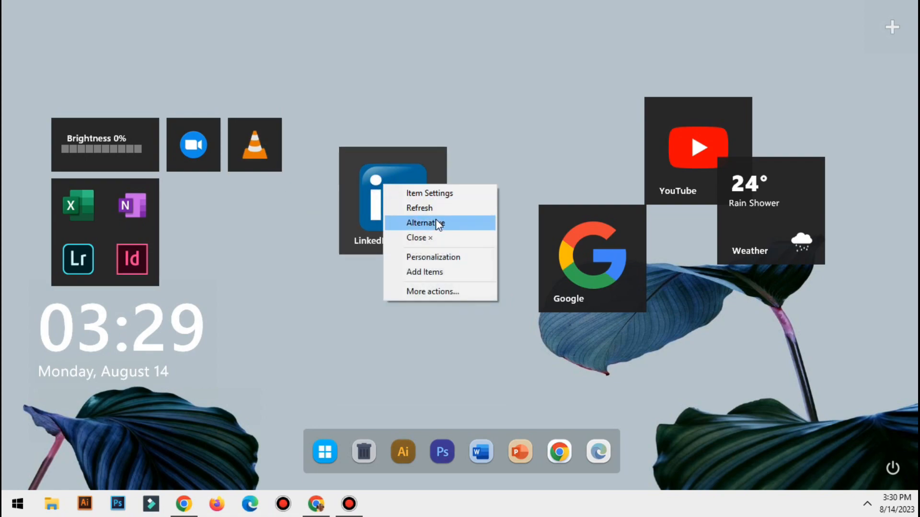
{"action": "left_click", "coordinate": [437, 219]}
{"action": "left_click_drag", "start_coordinate": [364, 173], "coordinate": [317, 134]}
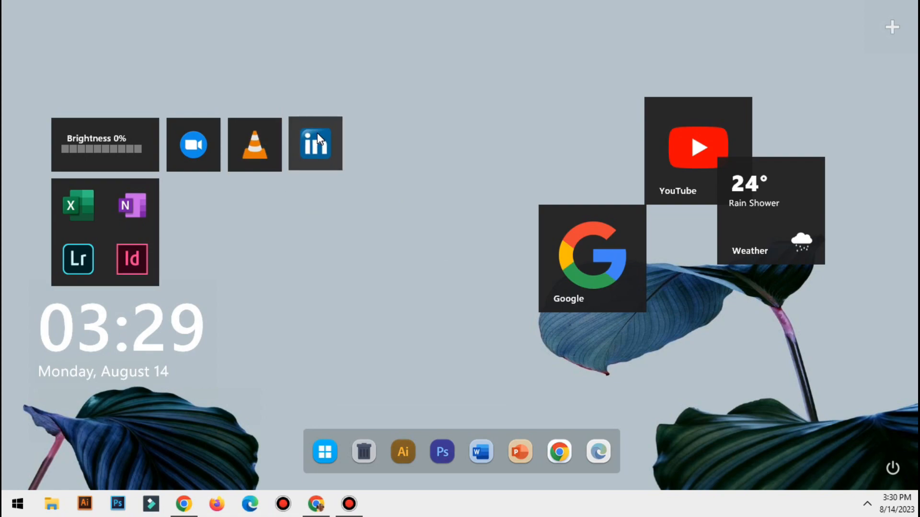
{"action": "left_click_drag", "start_coordinate": [670, 135], "coordinate": [375, 140]}
{"action": "right_click", "coordinate": [470, 151]}
{"action": "left_click", "coordinate": [520, 188]}
Place the large Google and Weather tiles side by side next to the Excel, OneNote, Lightroom and InDesign block.
{"action": "left_click_drag", "start_coordinate": [604, 266], "coordinate": [223, 235]}
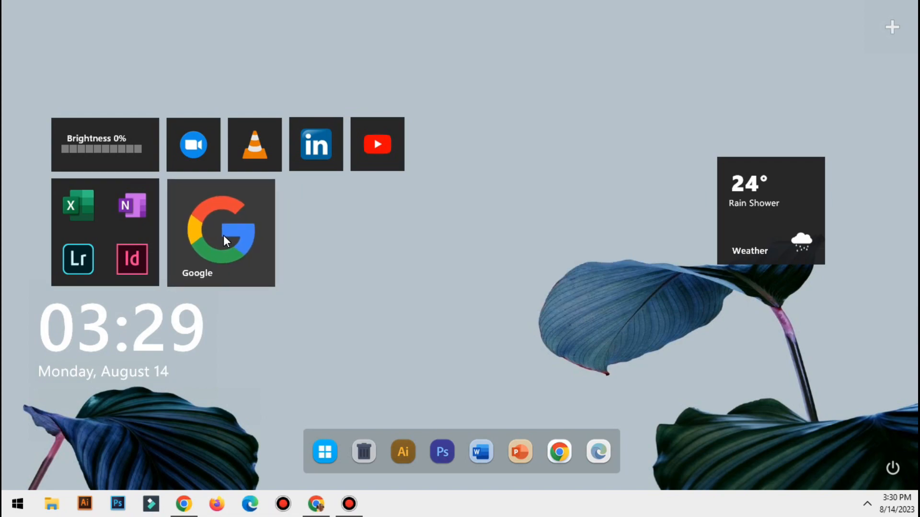
{"action": "left_click_drag", "start_coordinate": [773, 207], "coordinate": [340, 231]}
Turn on automatic hiding of the taskbar in desktop mode and close the taskbar settings.
{"action": "right_click", "coordinate": [680, 505]}
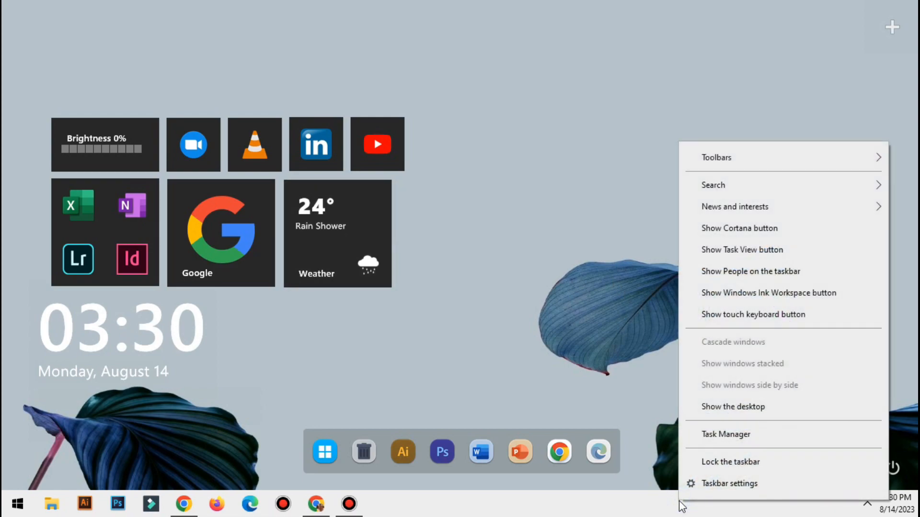
{"action": "left_click", "coordinate": [716, 486]}
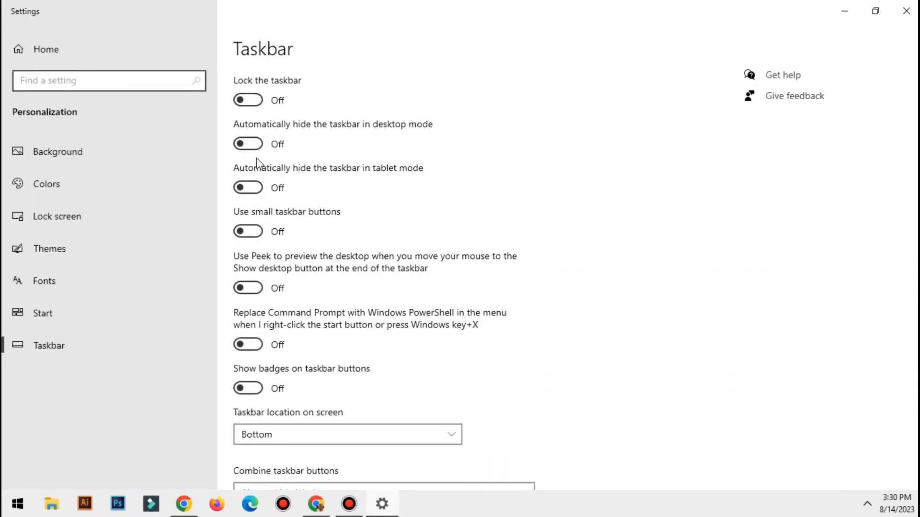
{"action": "left_click", "coordinate": [249, 144]}
{"action": "left_click", "coordinate": [906, 11]}
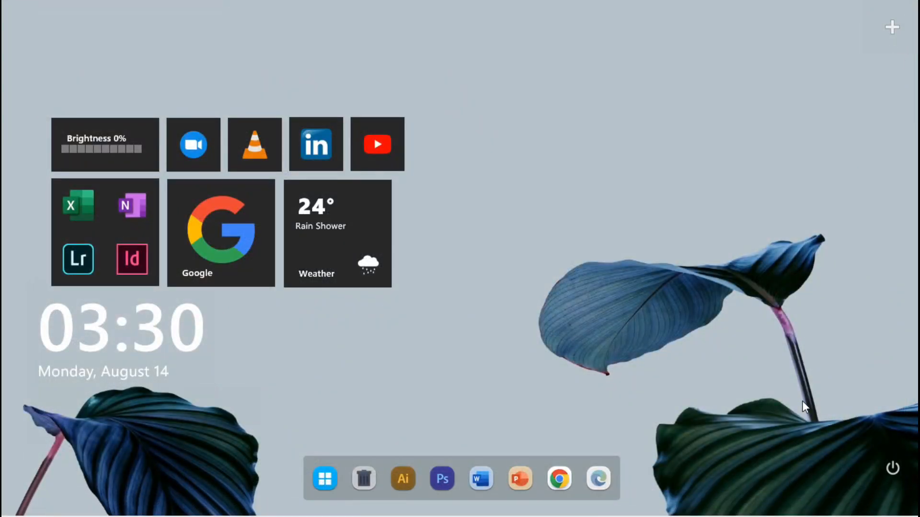
Check the power item's options on the desktop, and open the Start menu from the dock and close it.
{"action": "left_click", "coordinate": [892, 449]}
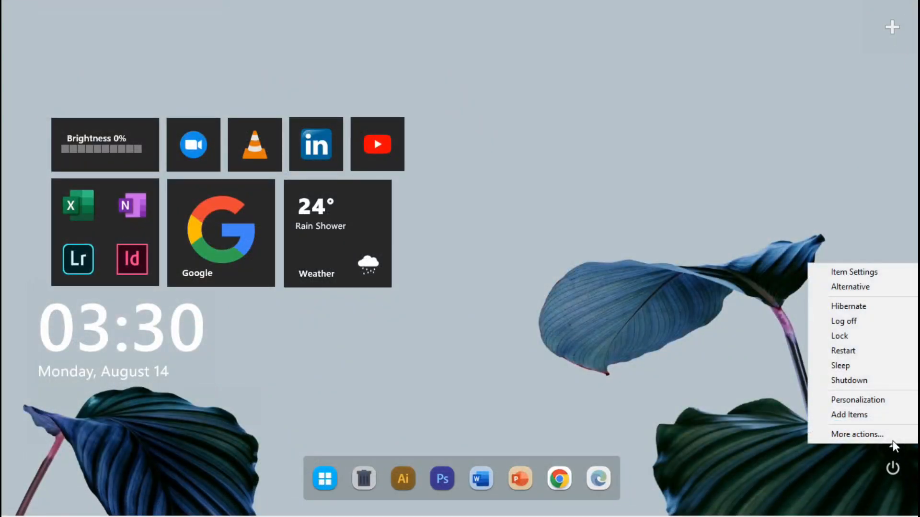
{"action": "left_click", "coordinate": [842, 468]}
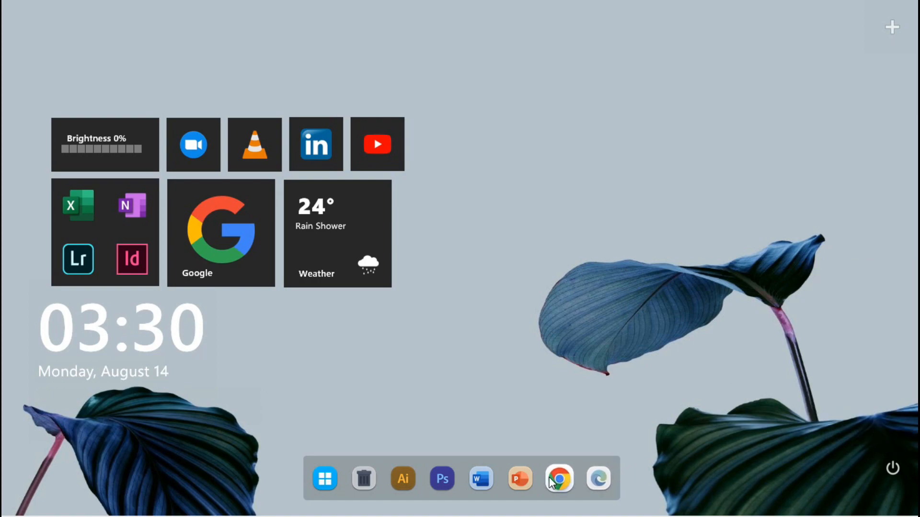
{"action": "left_click", "coordinate": [320, 479]}
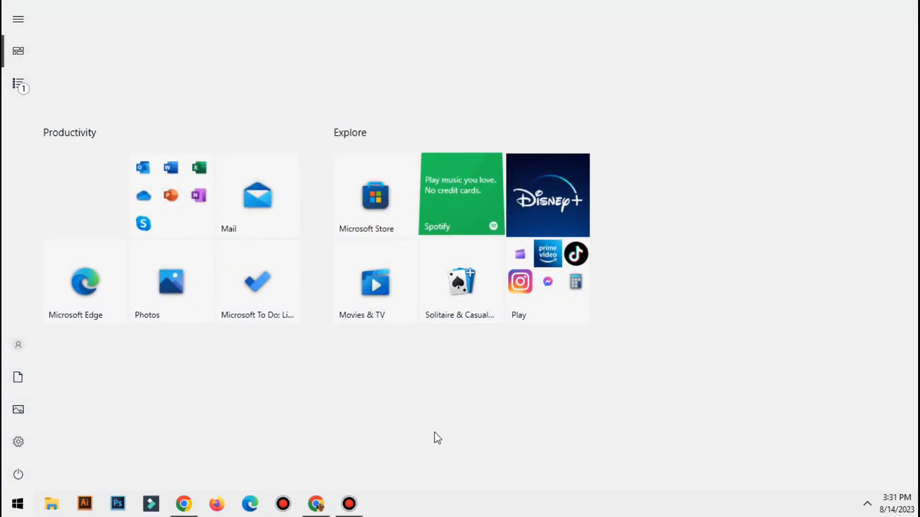
{"action": "left_click", "coordinate": [24, 504]}
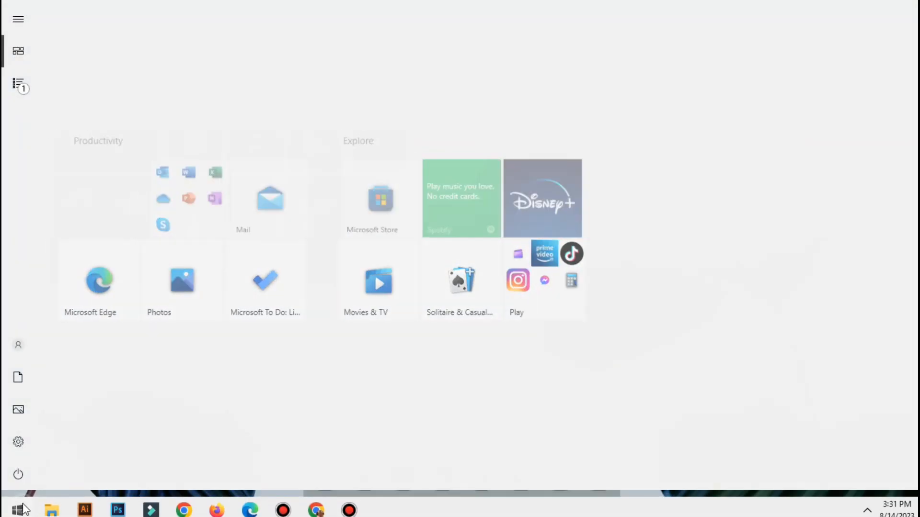